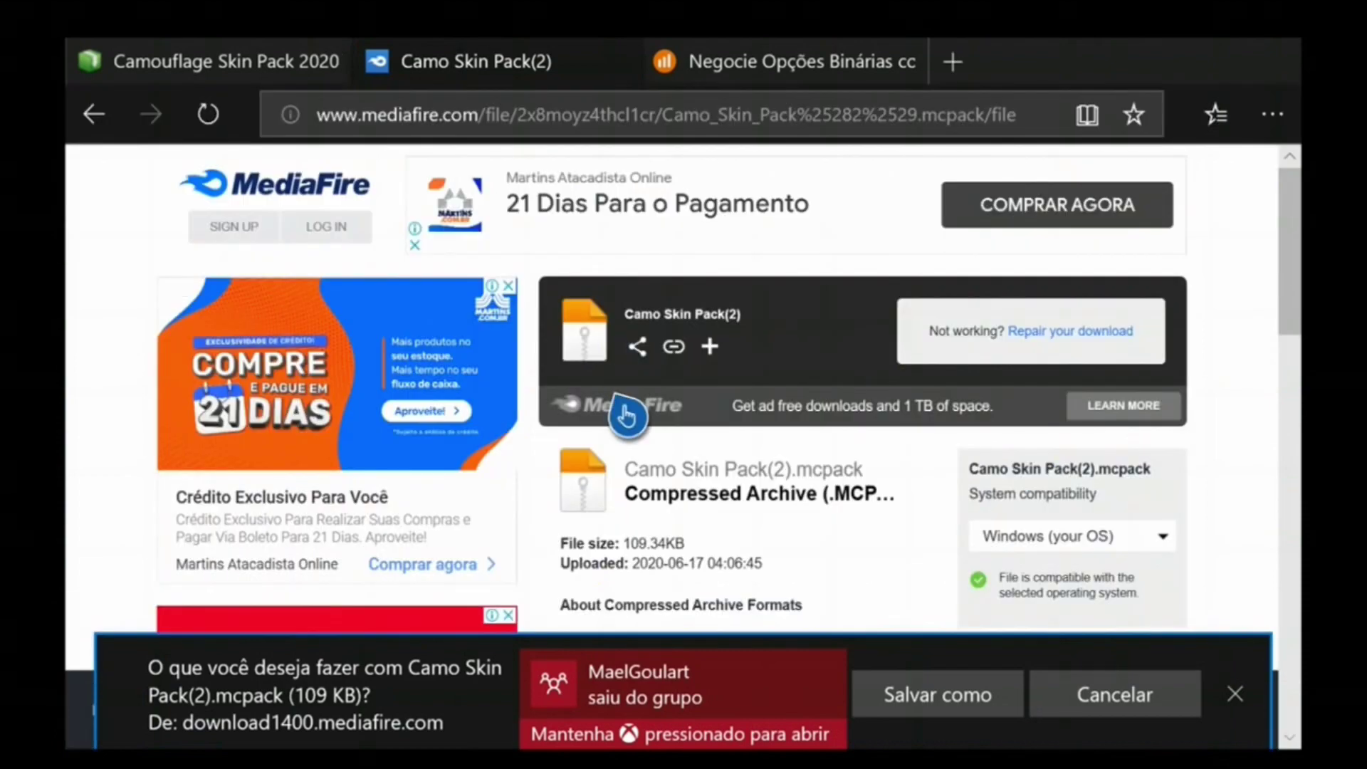
pyautogui.press('super')
pyautogui.press('Right')
pyautogui.press('Right')
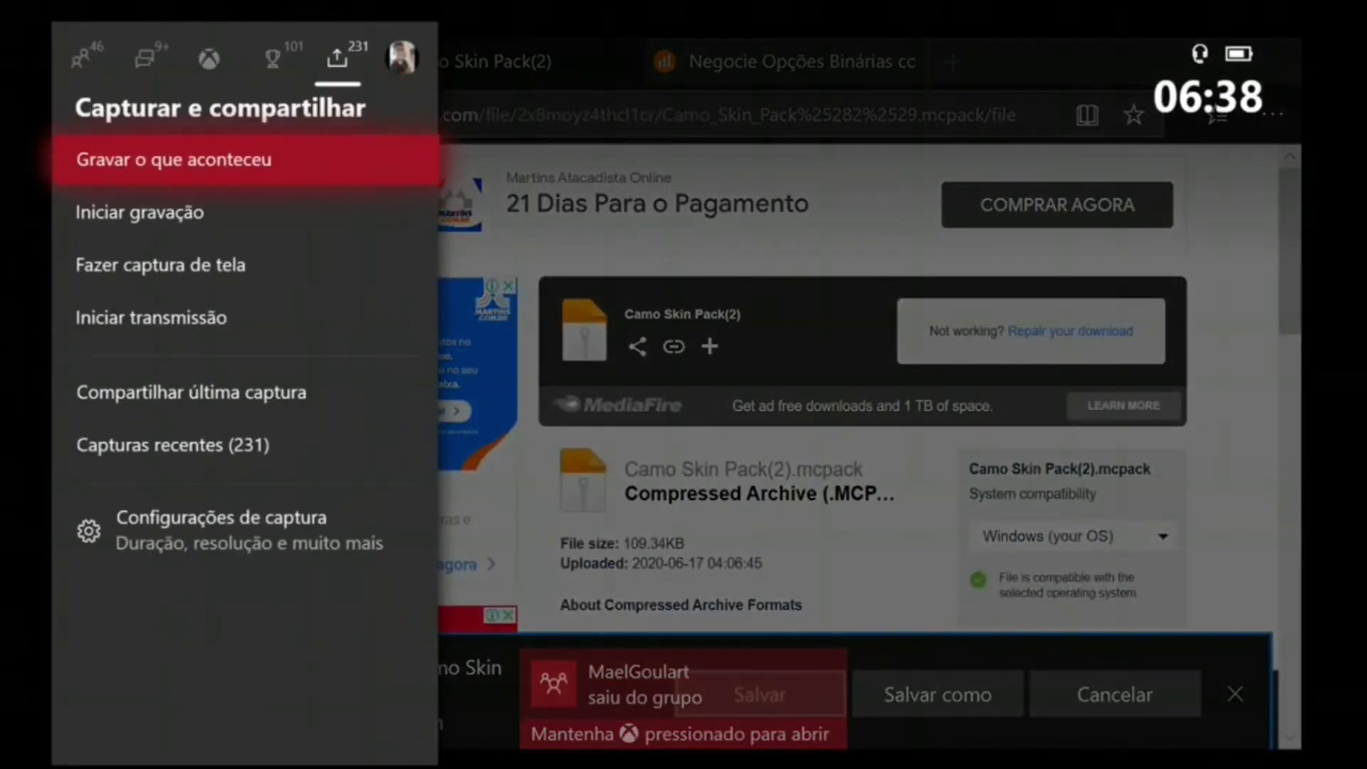
pyautogui.press('Right')
pyautogui.press('Return')
pyautogui.press('Escape')
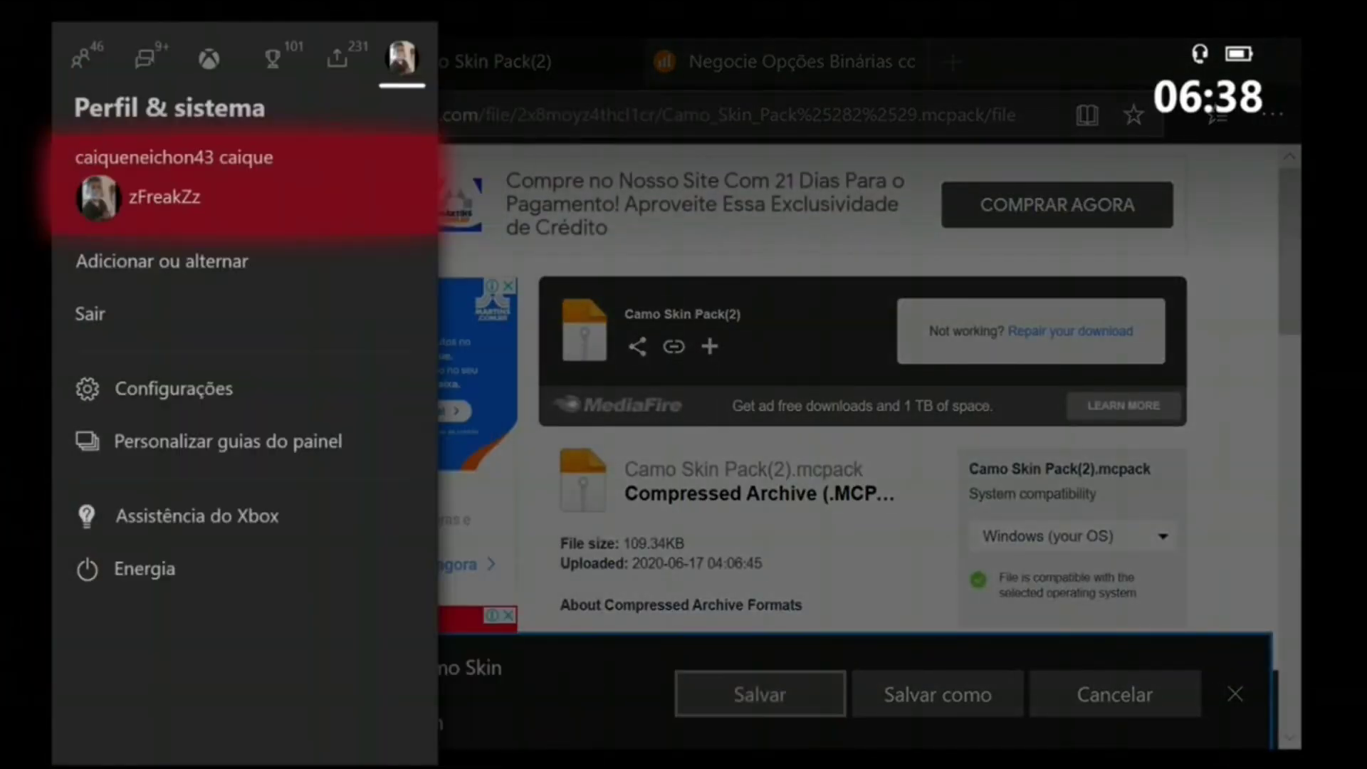
pyautogui.press('Escape')
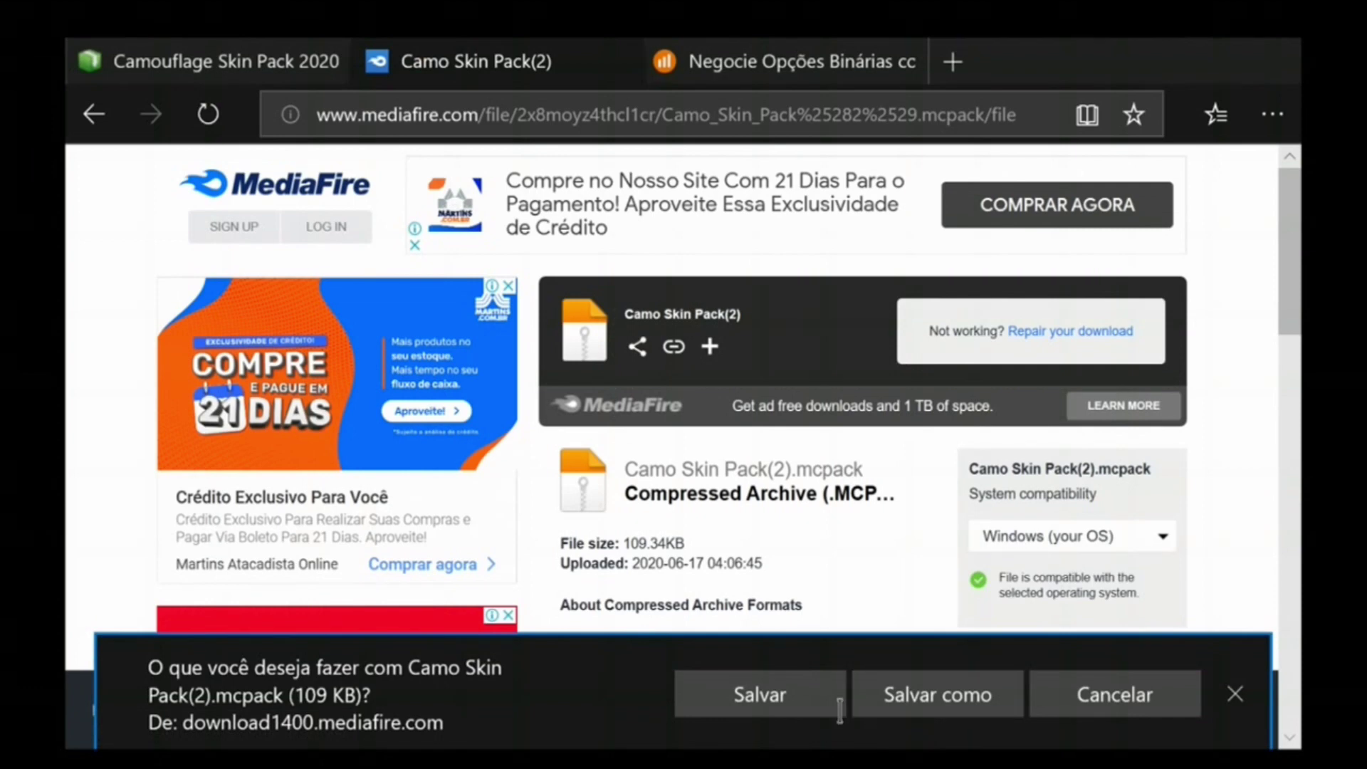
# - Save the Camo Skin Pack(2).mcpack download from MediaFire
pyautogui.click(801, 705)
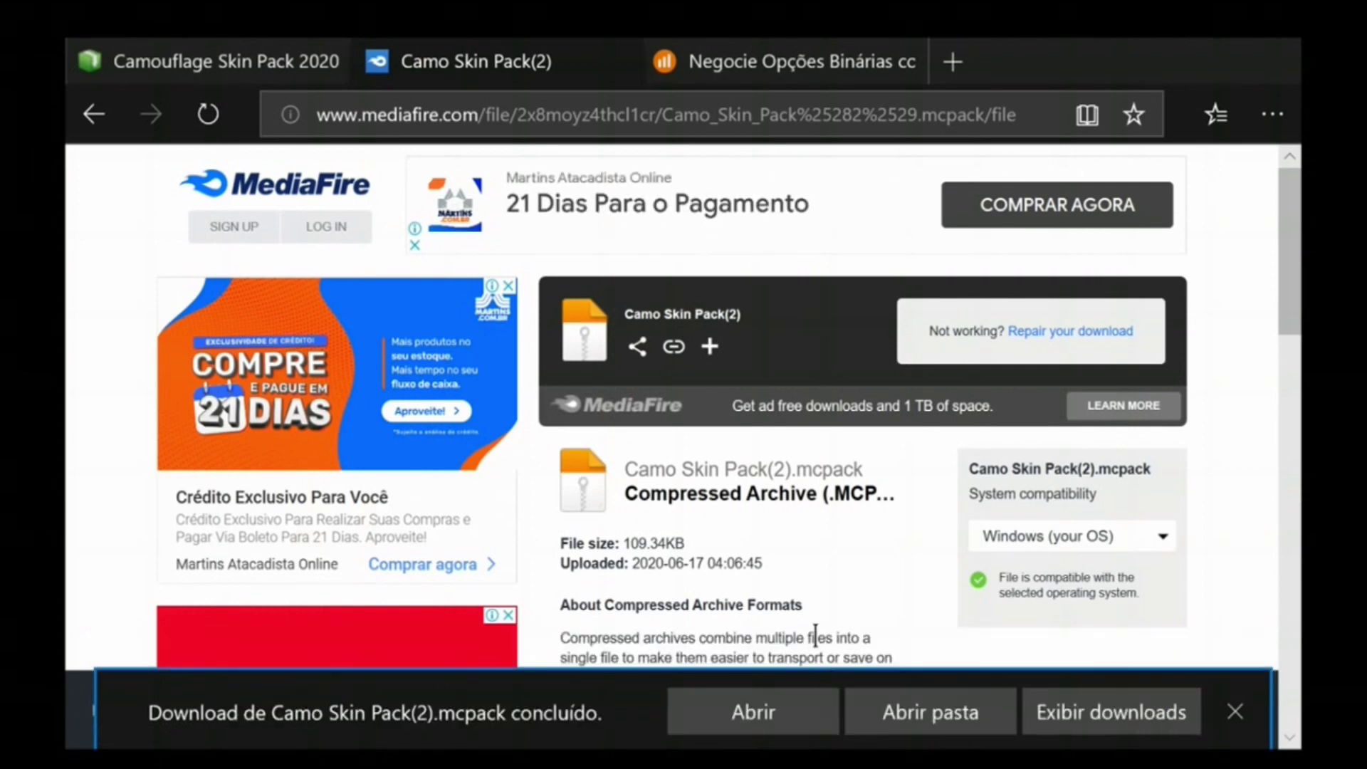
# - Open the console's full library of installed games and apps
pyautogui.press('super')
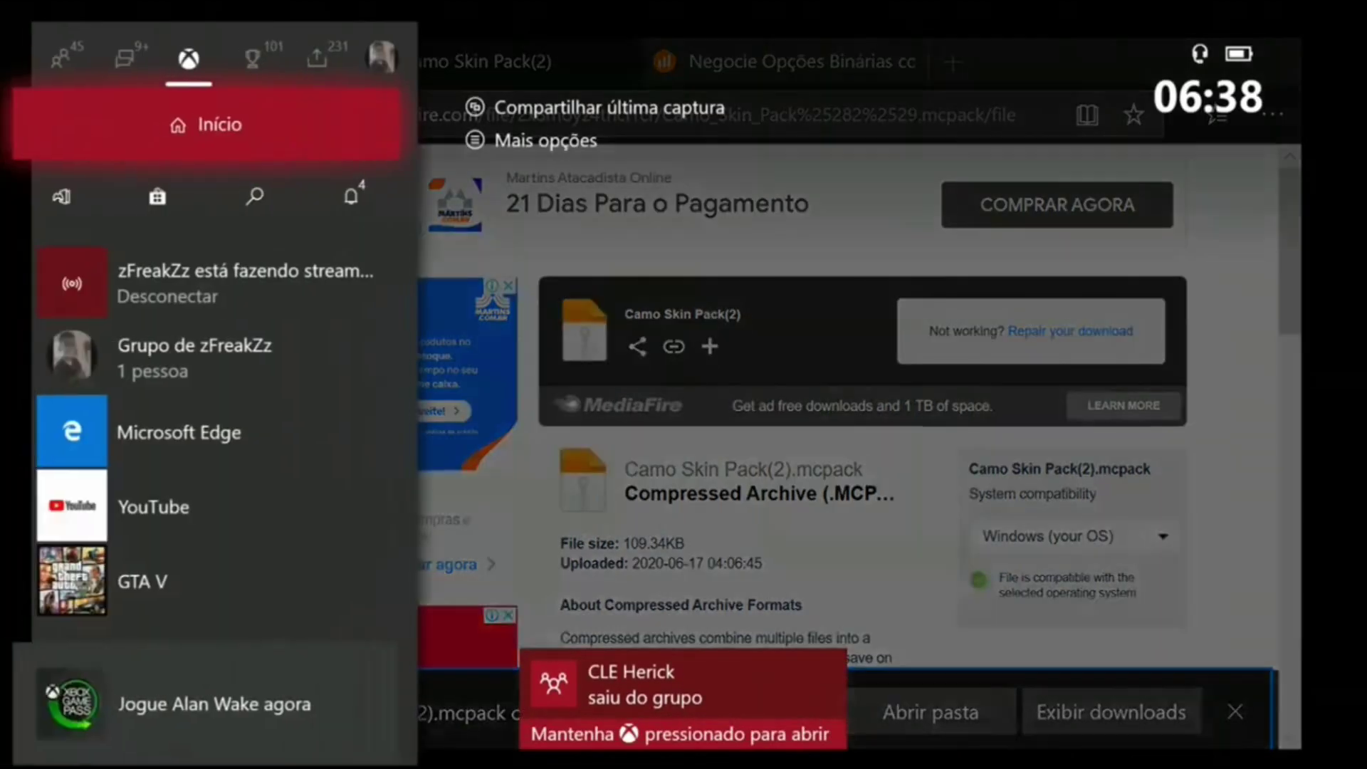
pyautogui.press('Down')
pyautogui.press('Down')
pyautogui.press('Down')
pyautogui.press('Up')
pyautogui.press('Up')
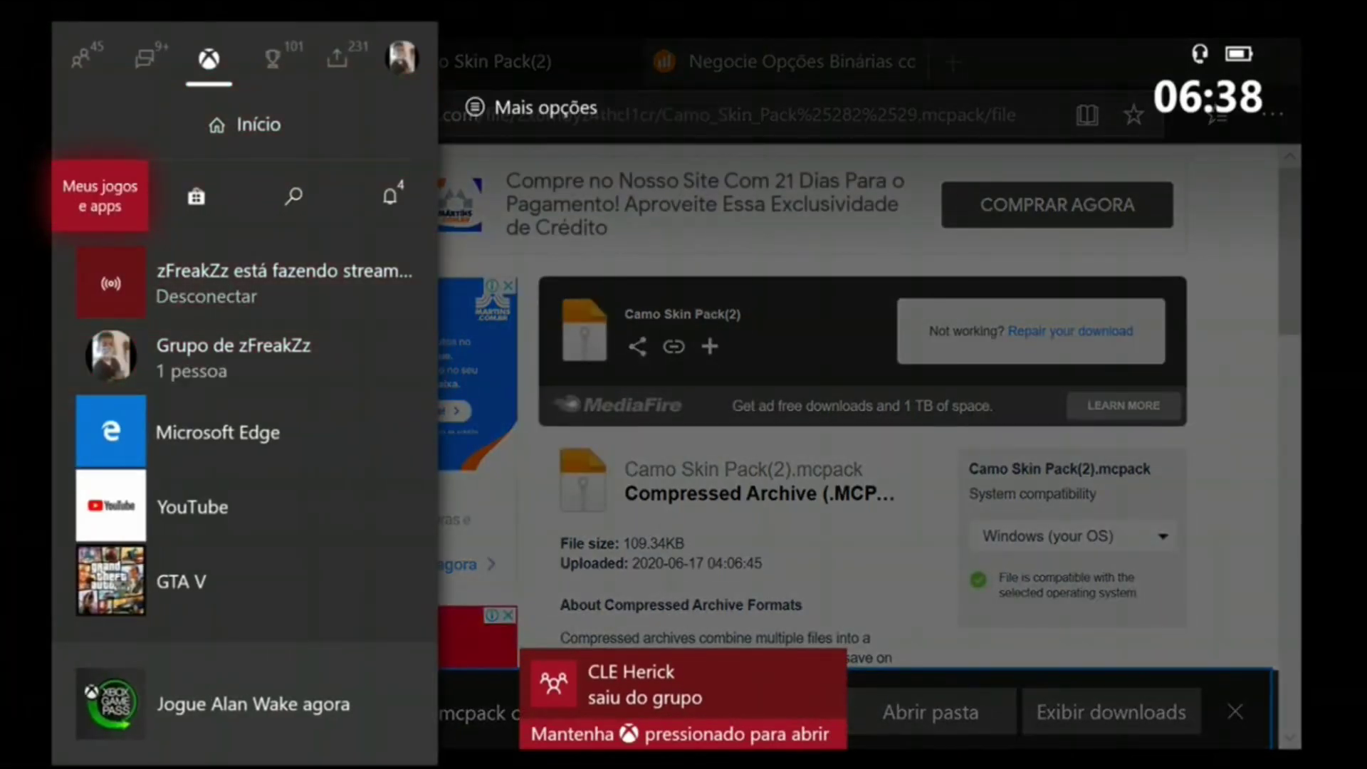
pyautogui.press('Return')
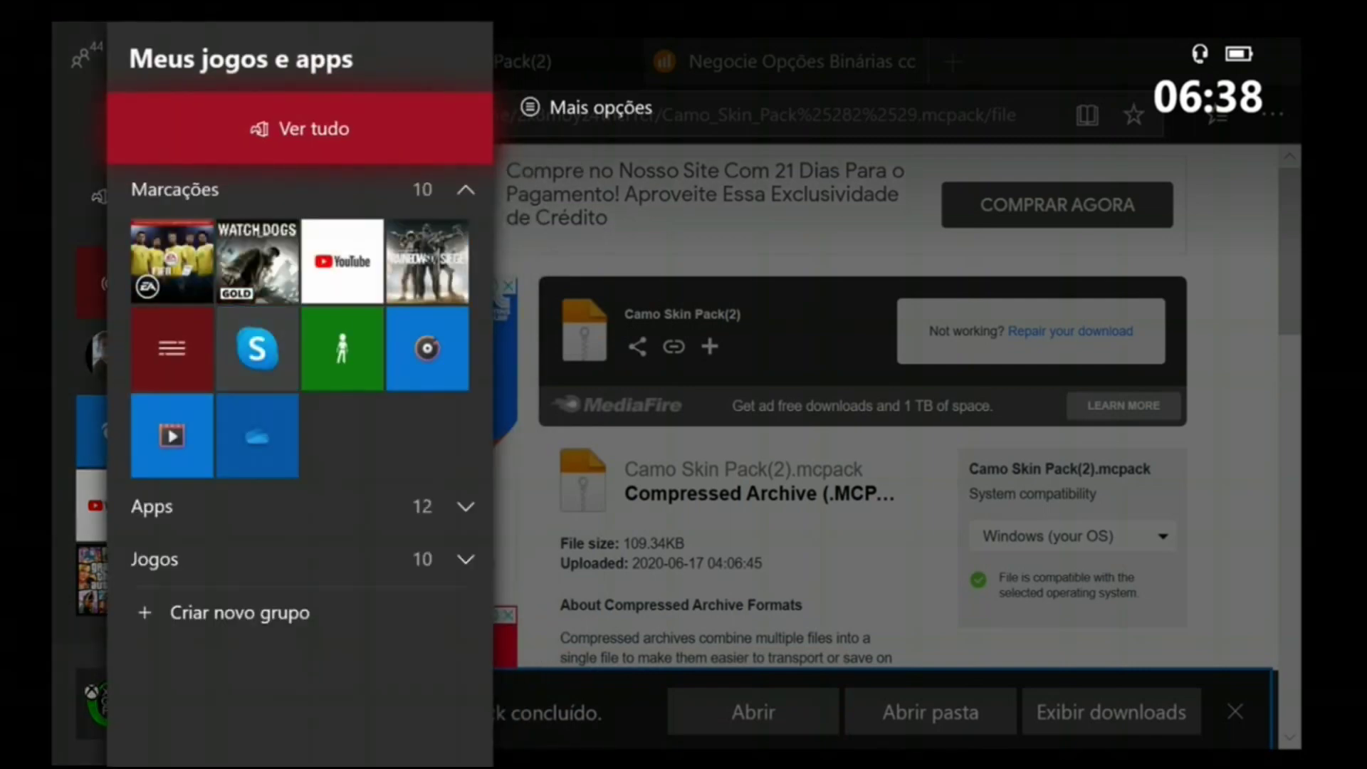
pyautogui.press('Escape')
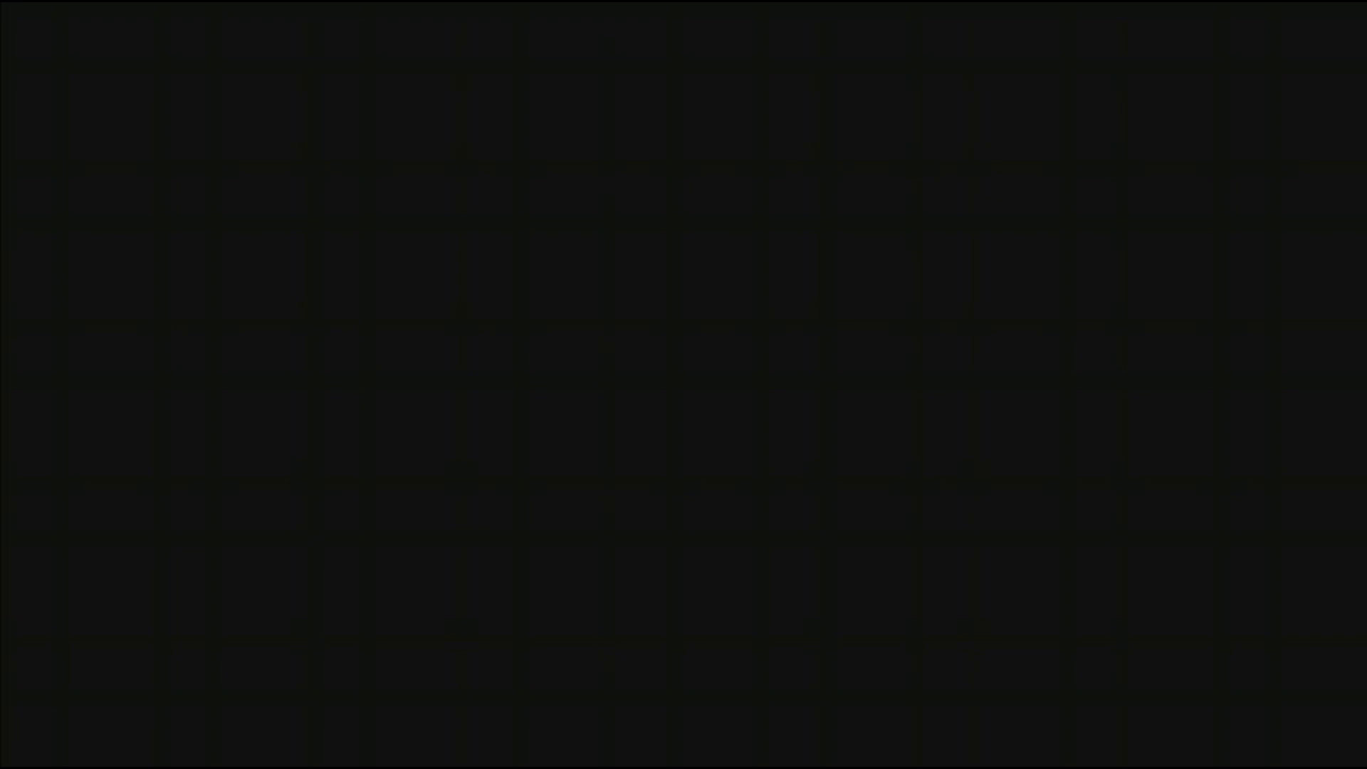
pyautogui.press('super')
pyautogui.press('Escape')
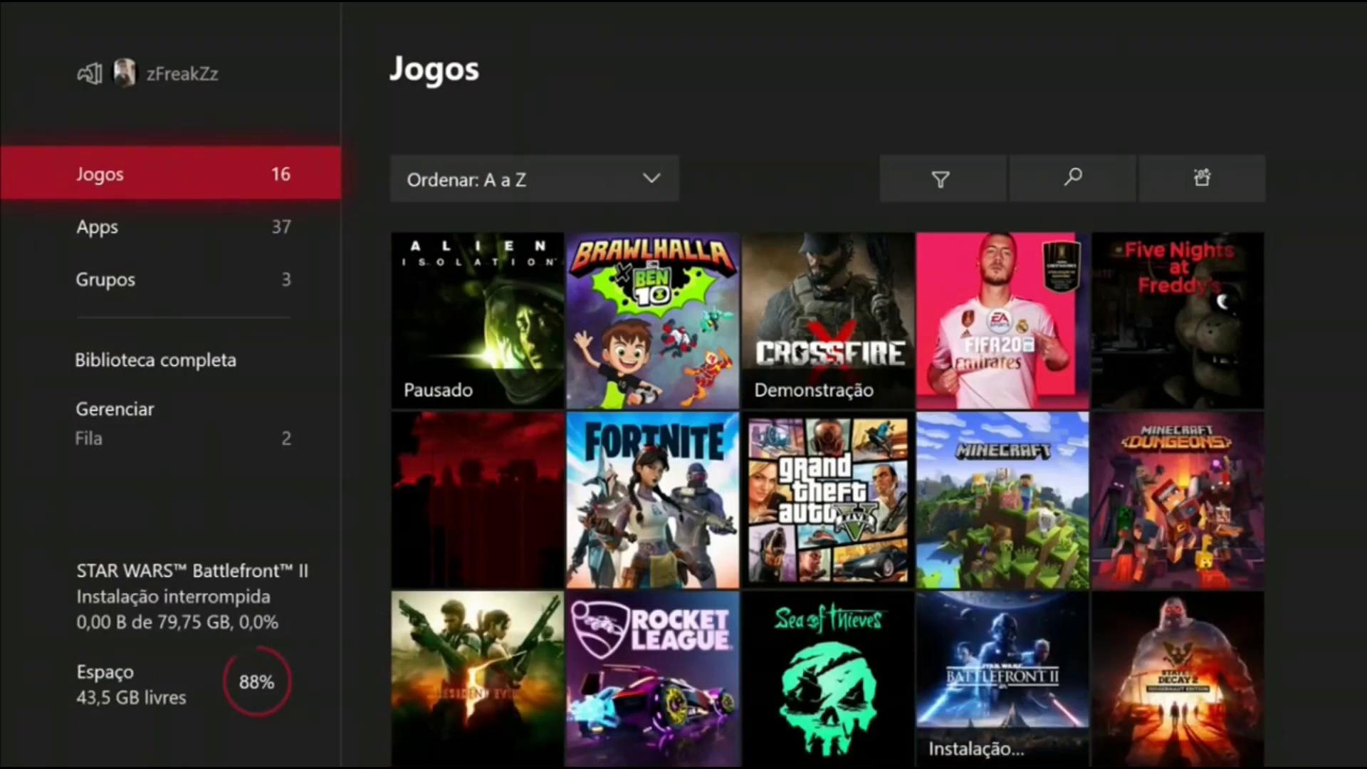
# - Switch to the installed apps and launch My Files Explorer
pyautogui.press('Down')
pyautogui.press('Right')
pyautogui.press('Down')
pyautogui.press('Down')
pyautogui.press('Down')
pyautogui.press('Right')
pyautogui.press('Right')
pyautogui.press('Down')
pyautogui.press('Up')
pyautogui.press('Left')
pyautogui.press('Right')
pyautogui.press('Down')
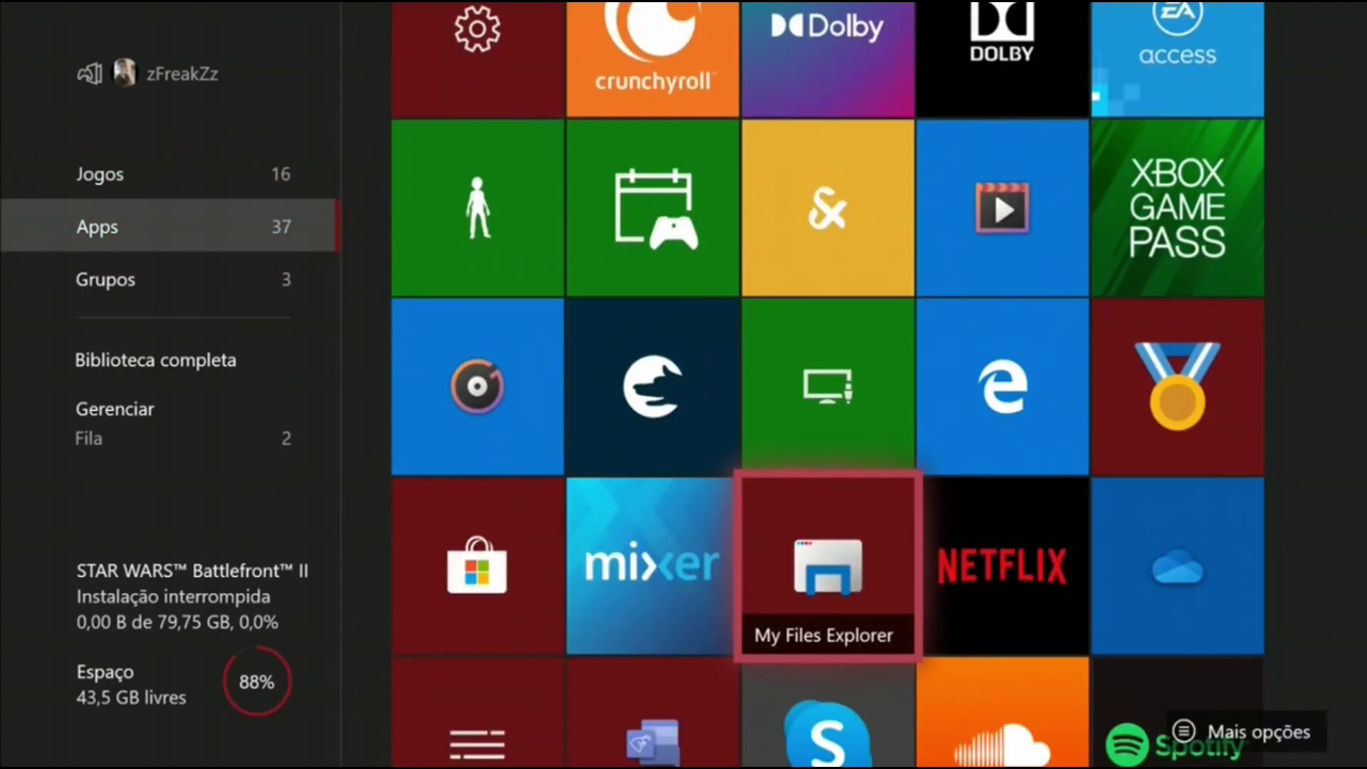
pyautogui.press('Return')
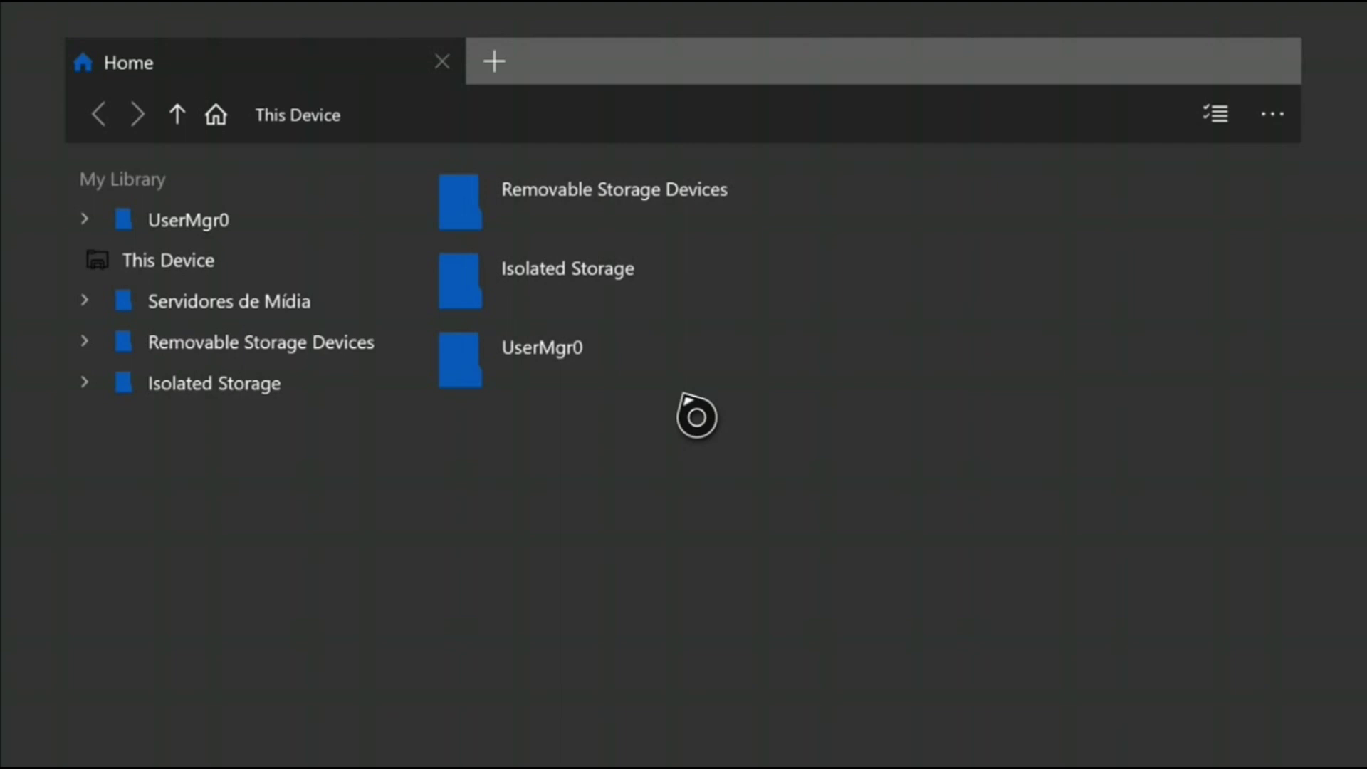
# - Remove the UserMgr0 folder from the file explorer's library
pyautogui.rightClick(569, 400)
pyautogui.click(622, 391)
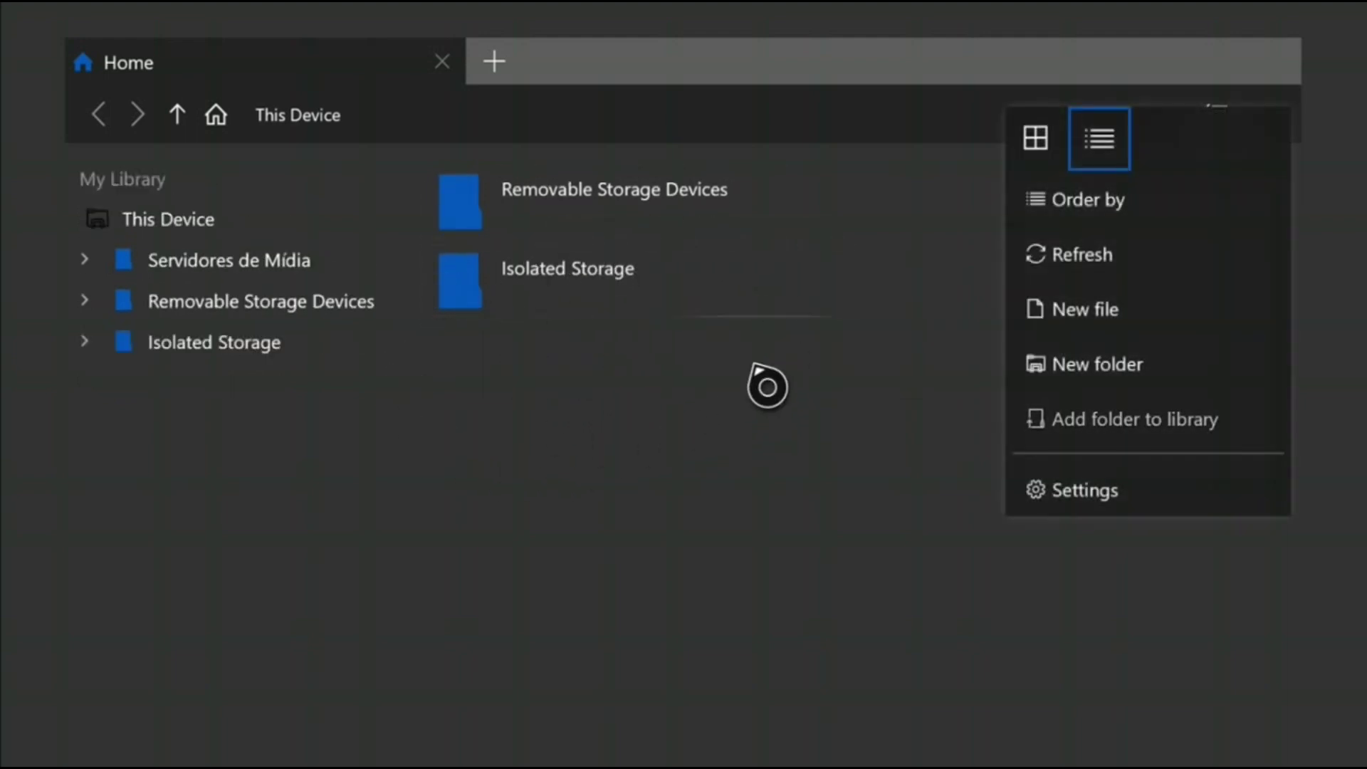
# - Add the console's own storage (Este Dispositivo, UserMgr0) as a folder in the library
pyautogui.click(1052, 431)
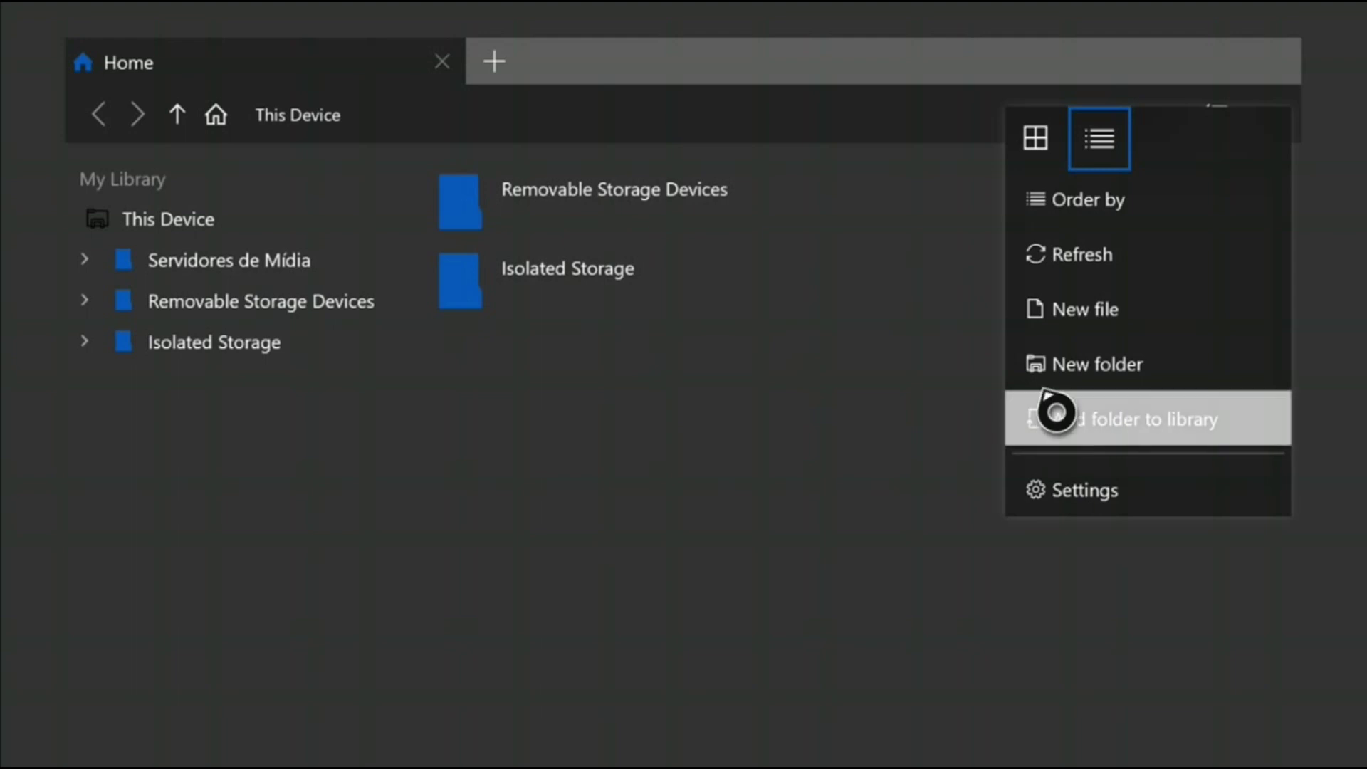
pyautogui.click(939, 327)
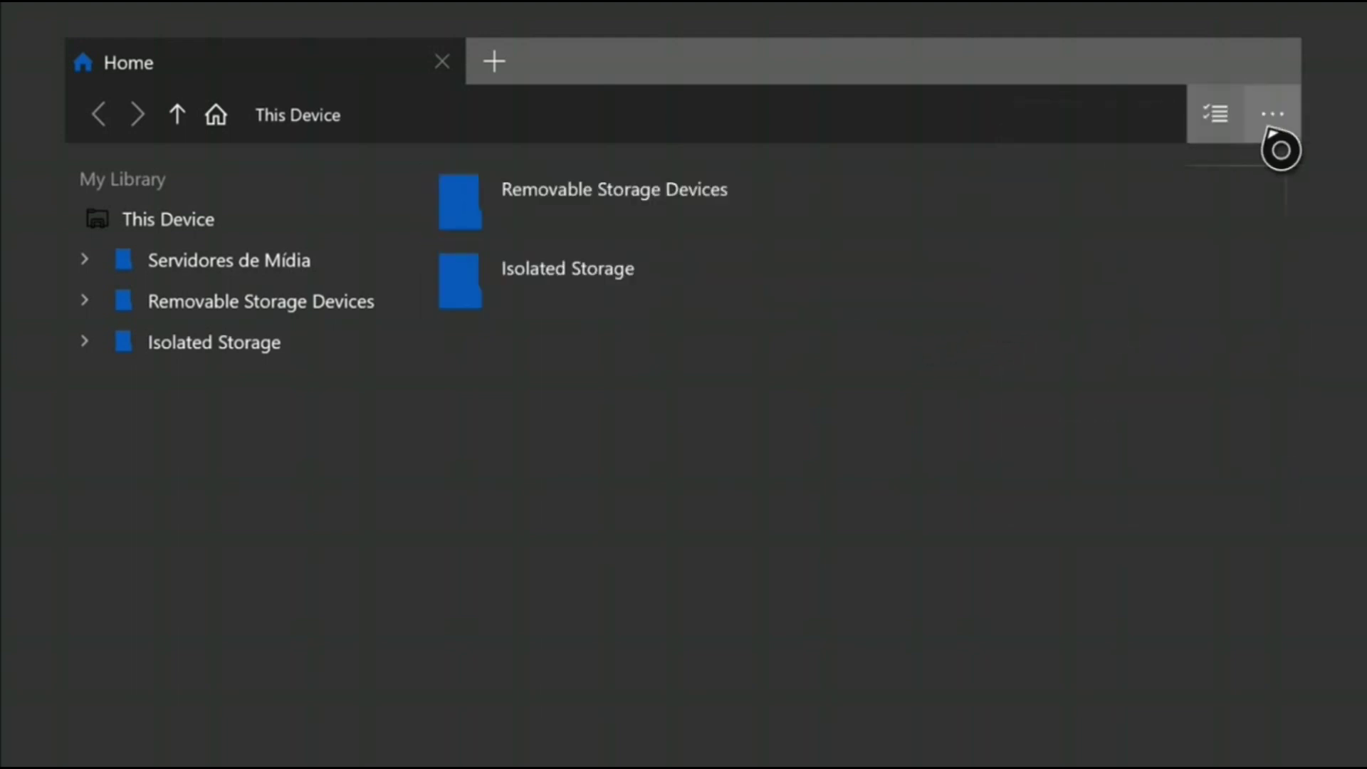
pyautogui.click(1279, 146)
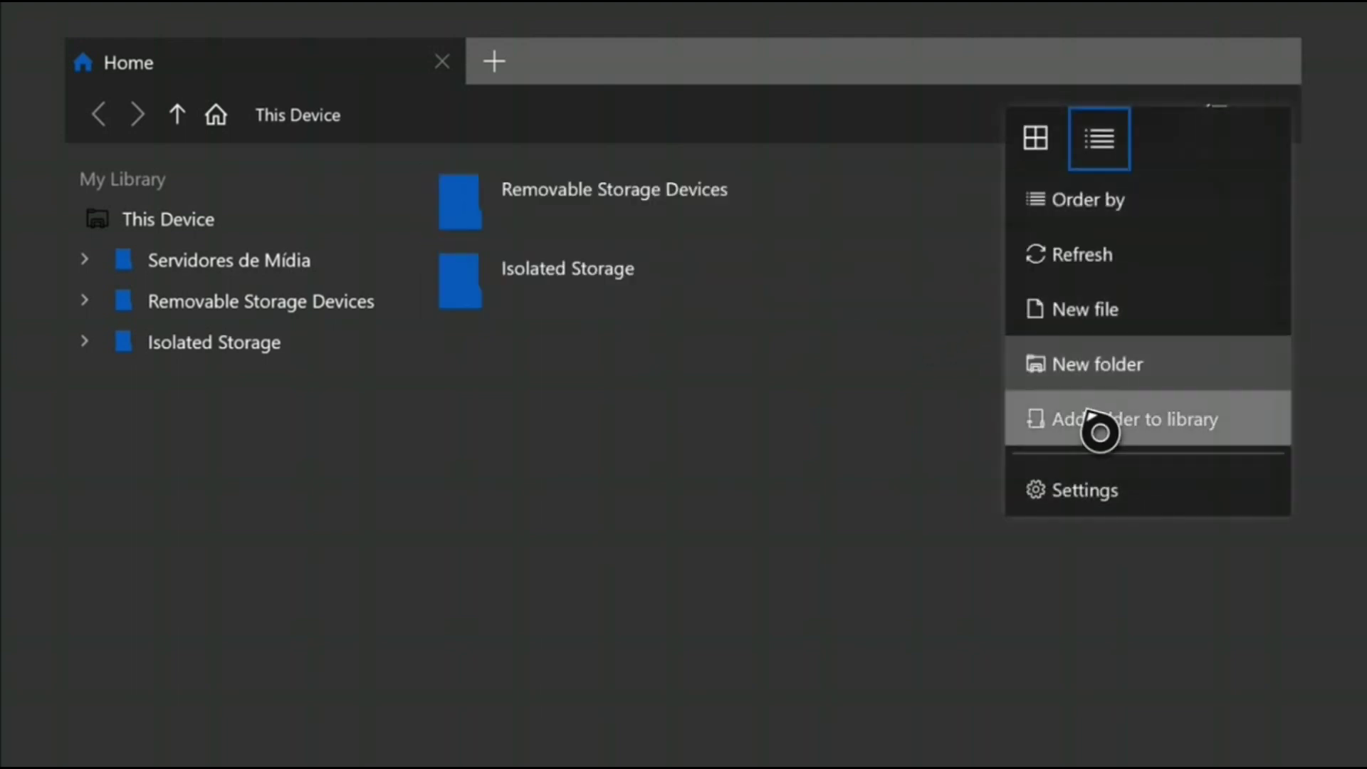
pyautogui.click(1100, 427)
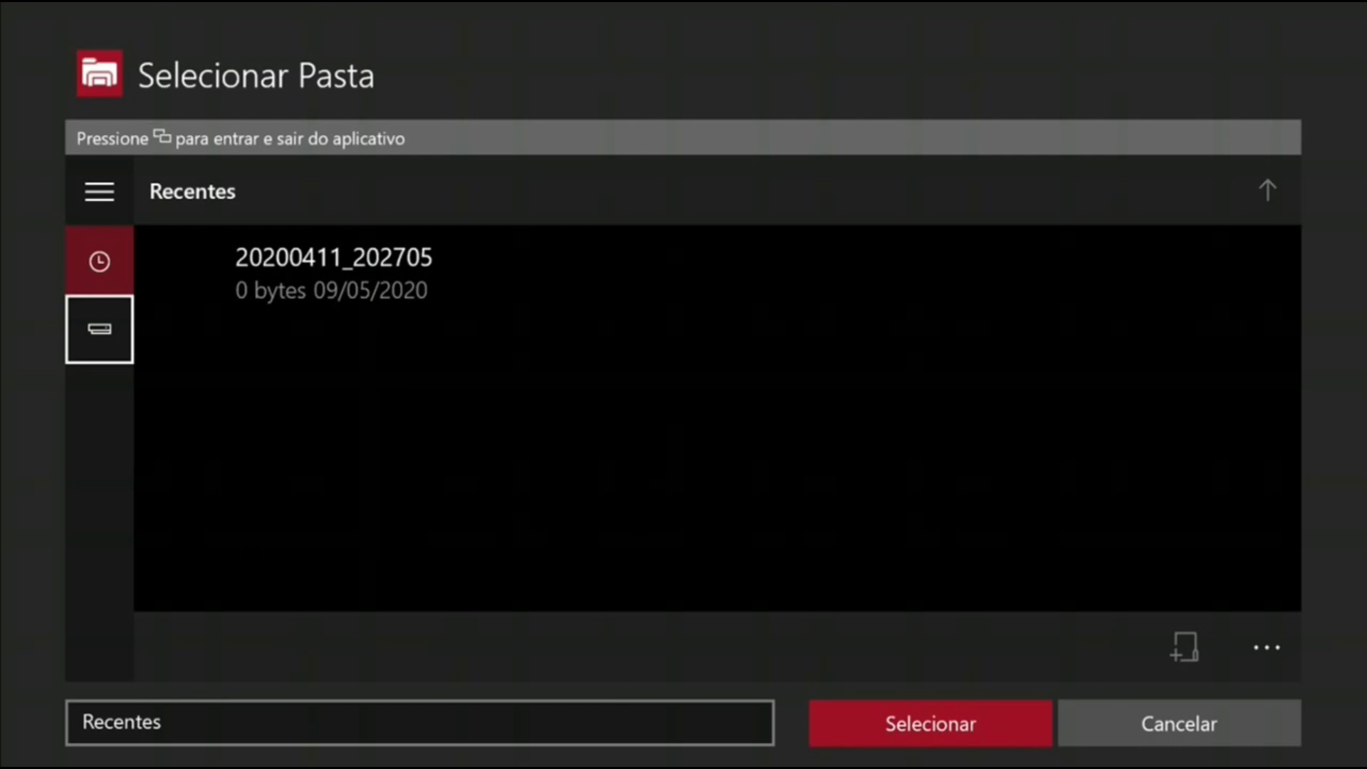
pyautogui.press('Return')
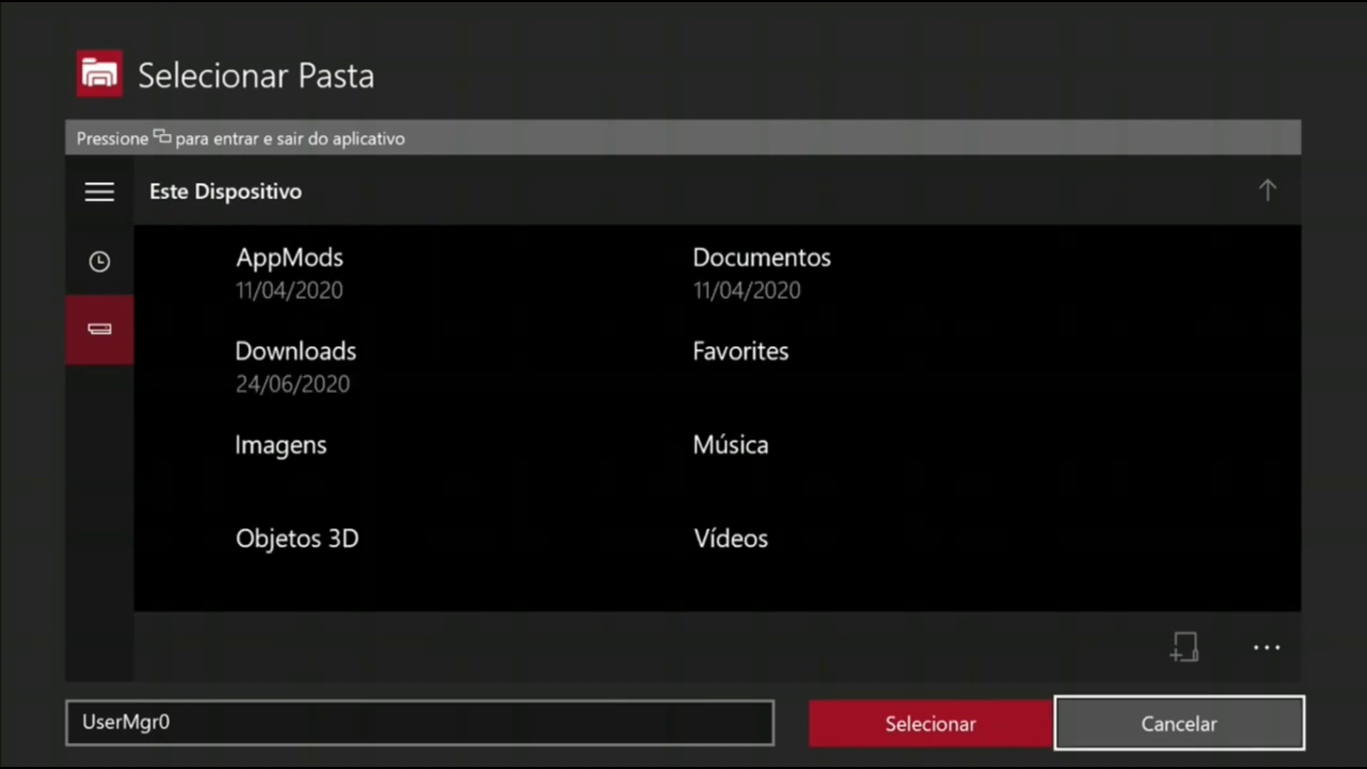
pyautogui.click(931, 723)
pyautogui.press('Return')
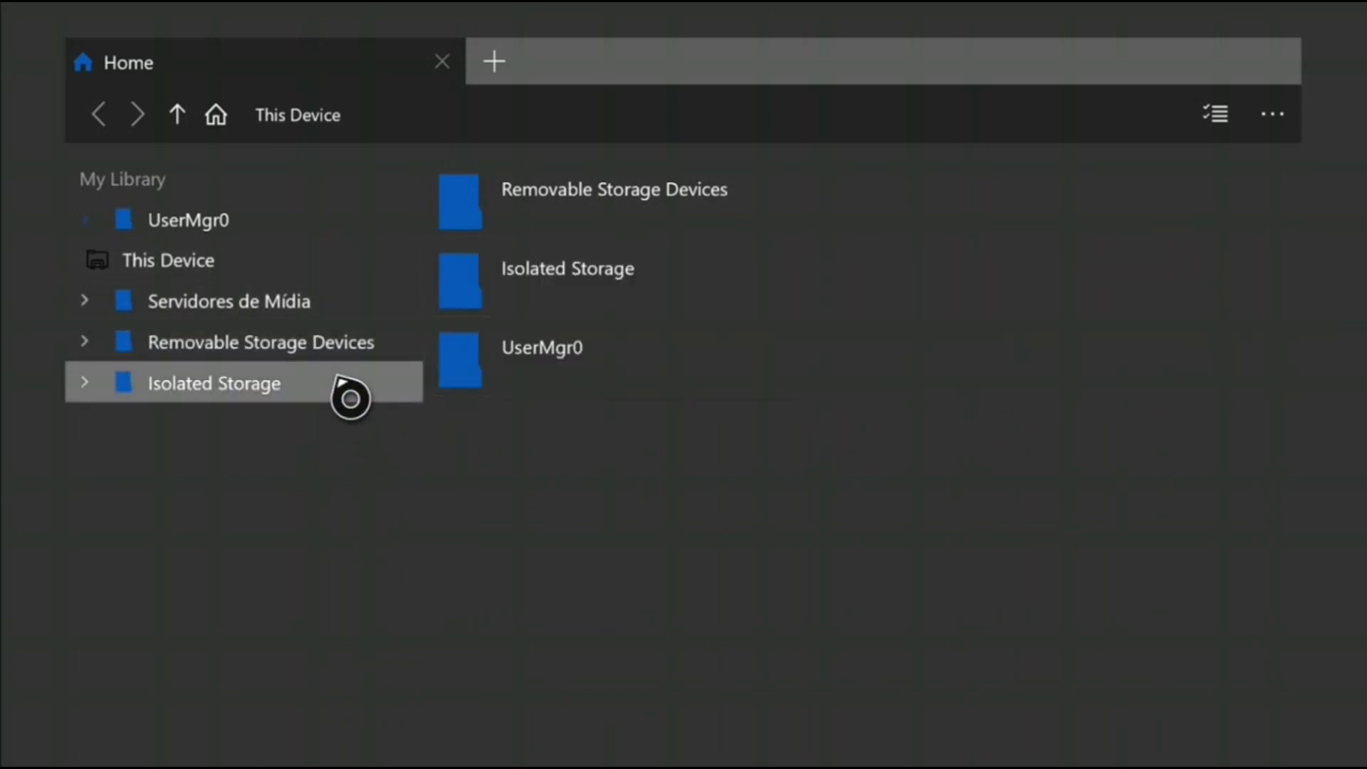
# - Open Isolated Storage and go up its path to the Packages folder
pyautogui.click(351, 396)
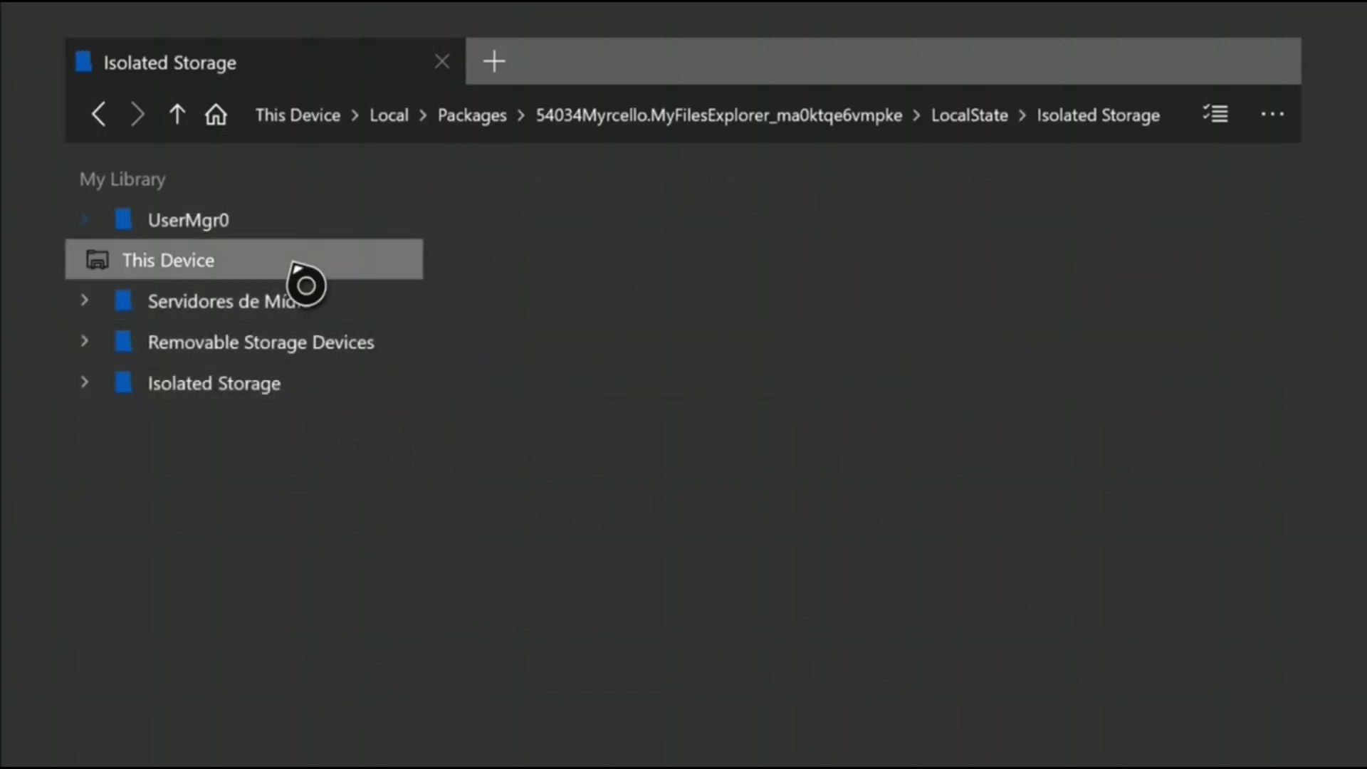
pyautogui.click(472, 123)
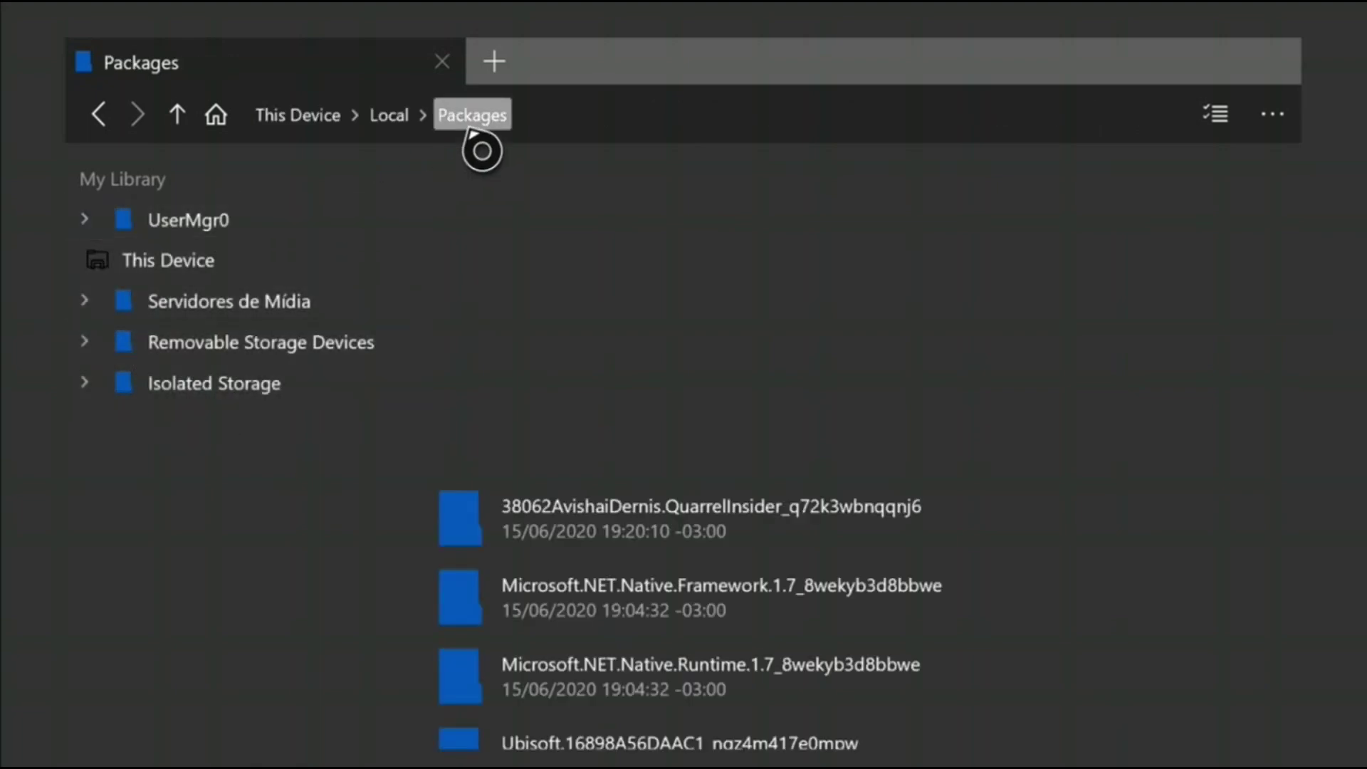
# - Look through the Packages folder list for the Minecraft app folder
pyautogui.scroll(-7, 575, 628)
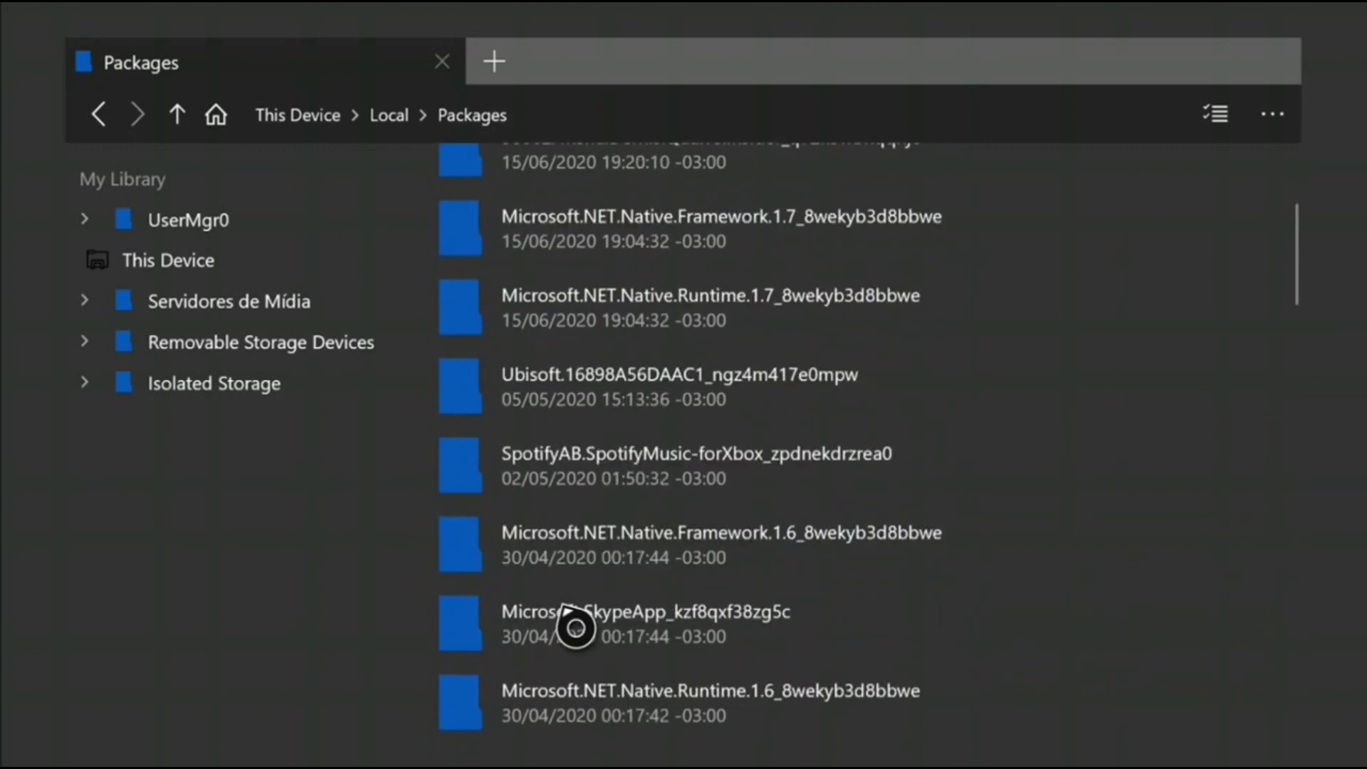
pyautogui.scroll(-4, 593, 657)
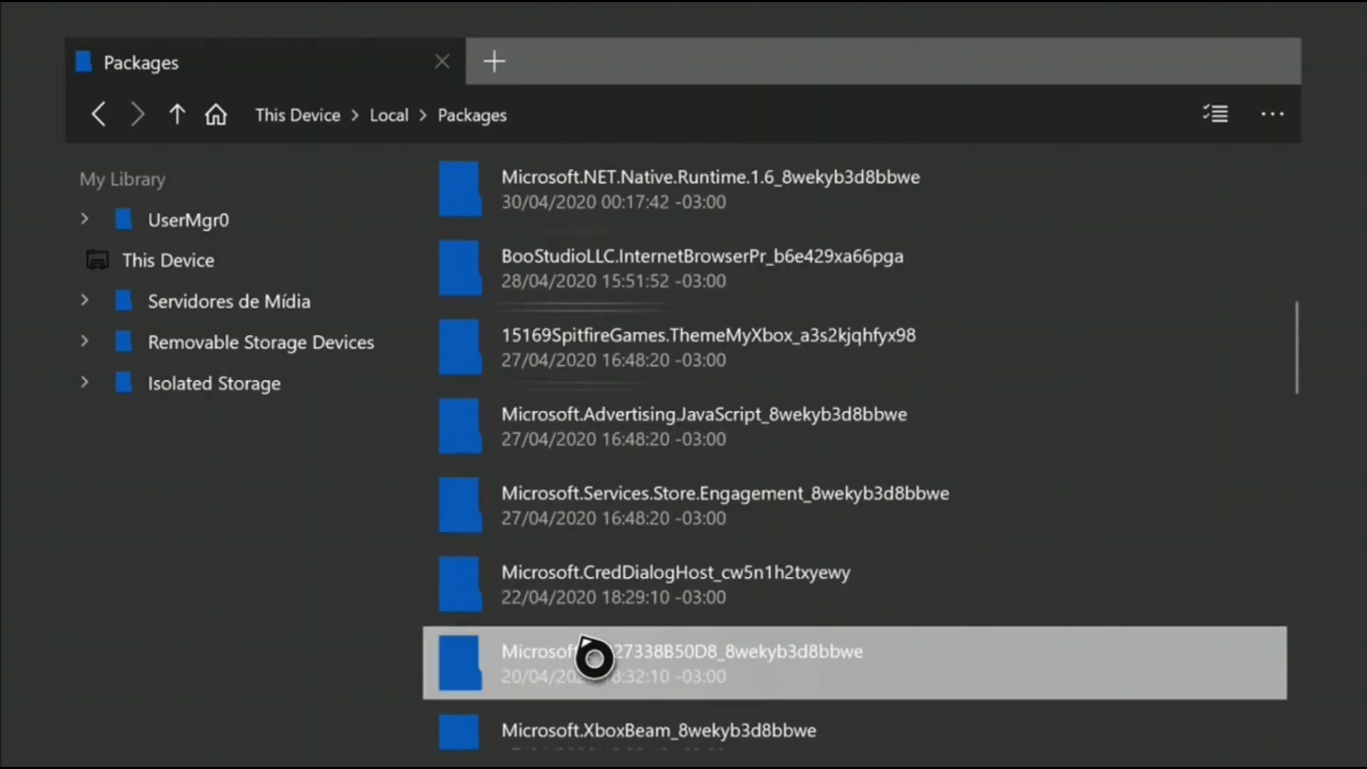
pyautogui.scroll(-3, 597, 630)
pyautogui.scroll(-2, 596, 612)
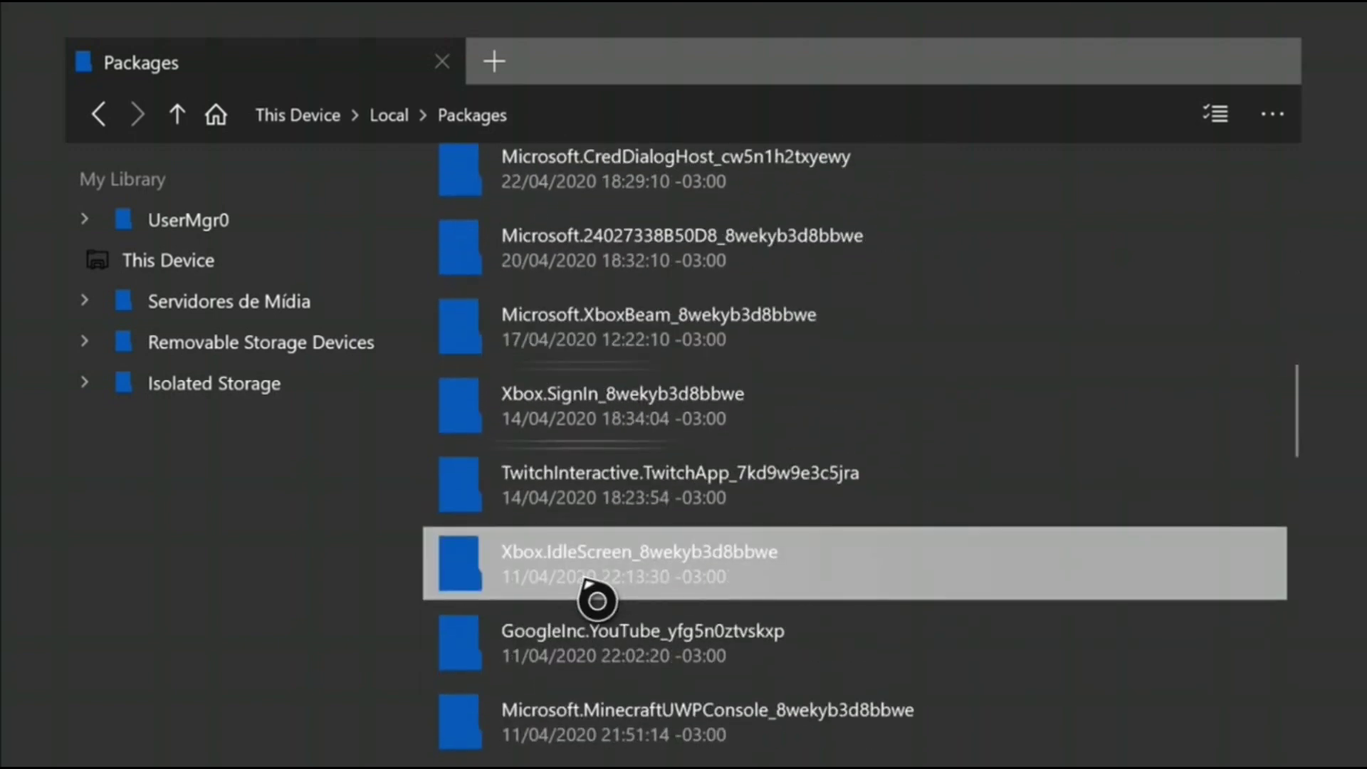
pyautogui.scroll(-9, 596, 598)
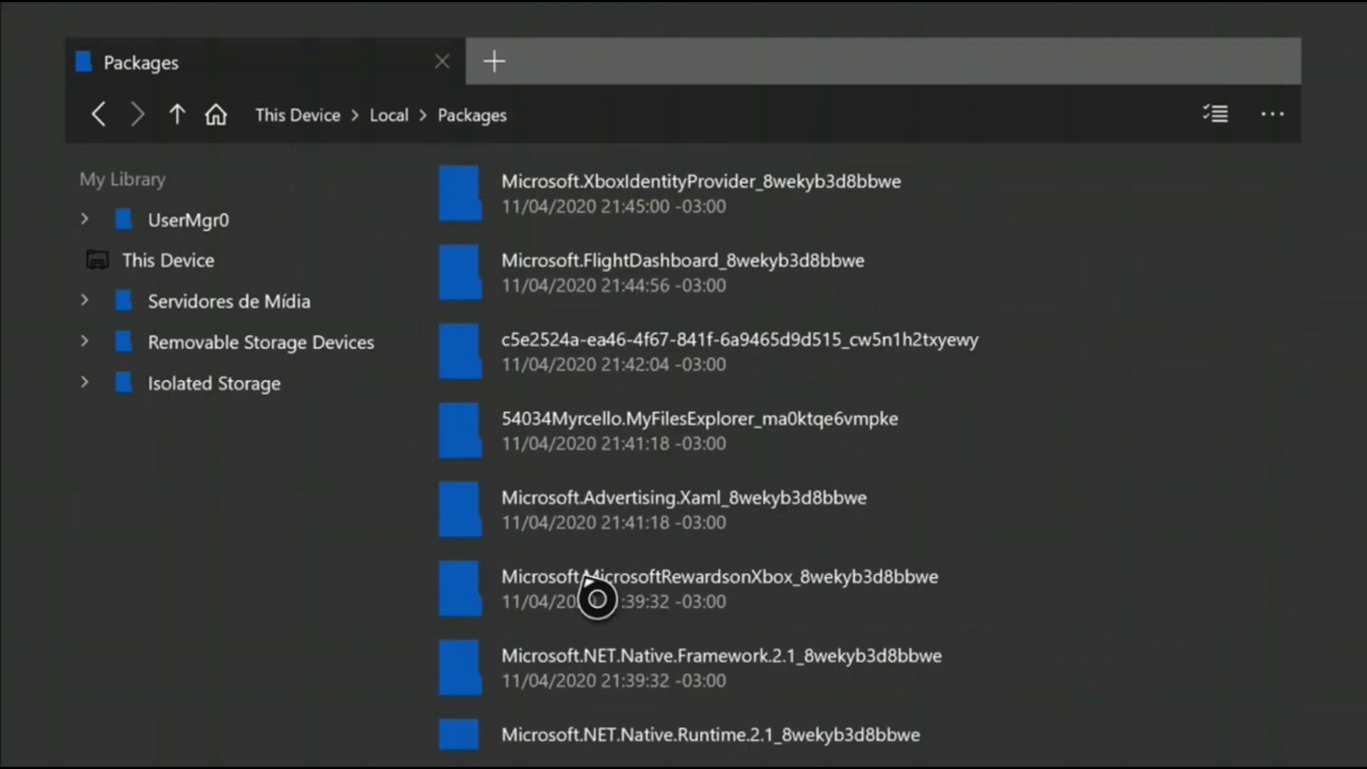
pyautogui.scroll(-3, 597, 598)
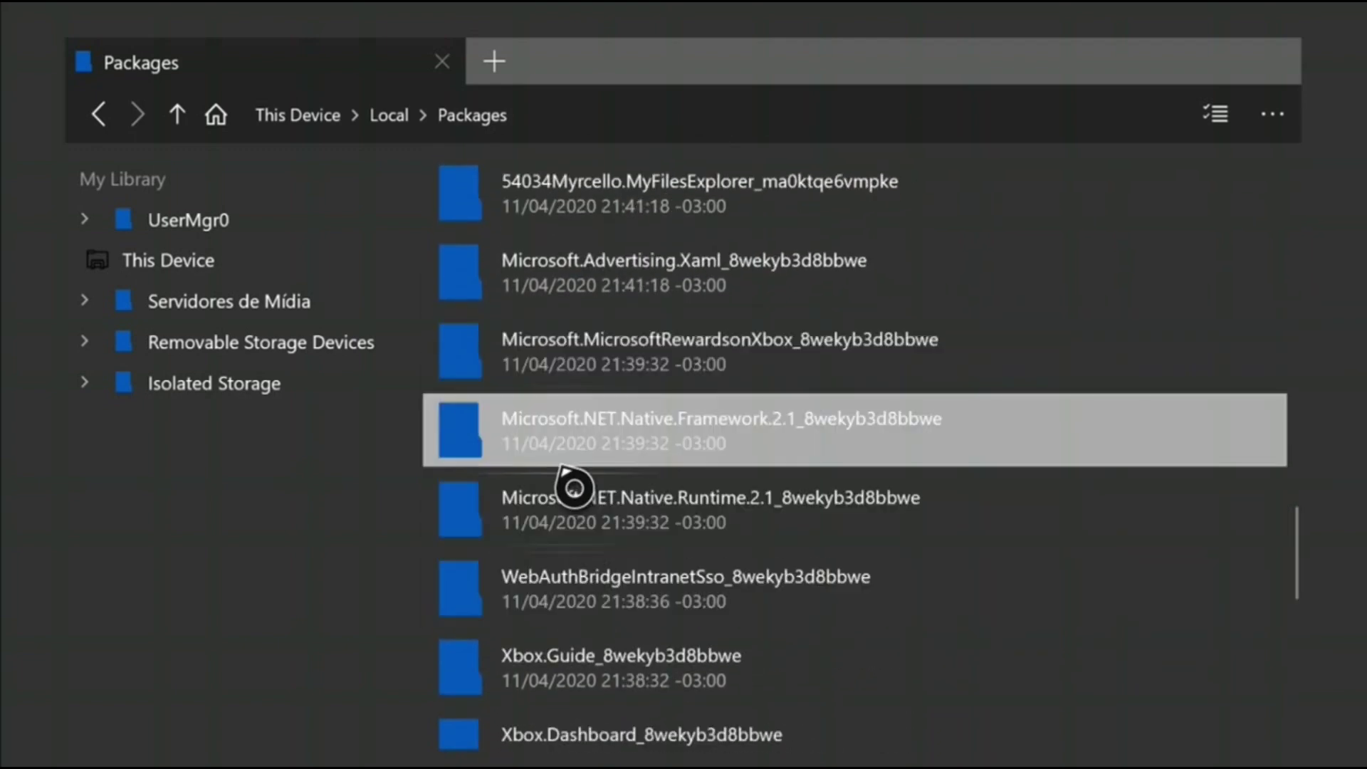
pyautogui.scroll(-12, 619, 625)
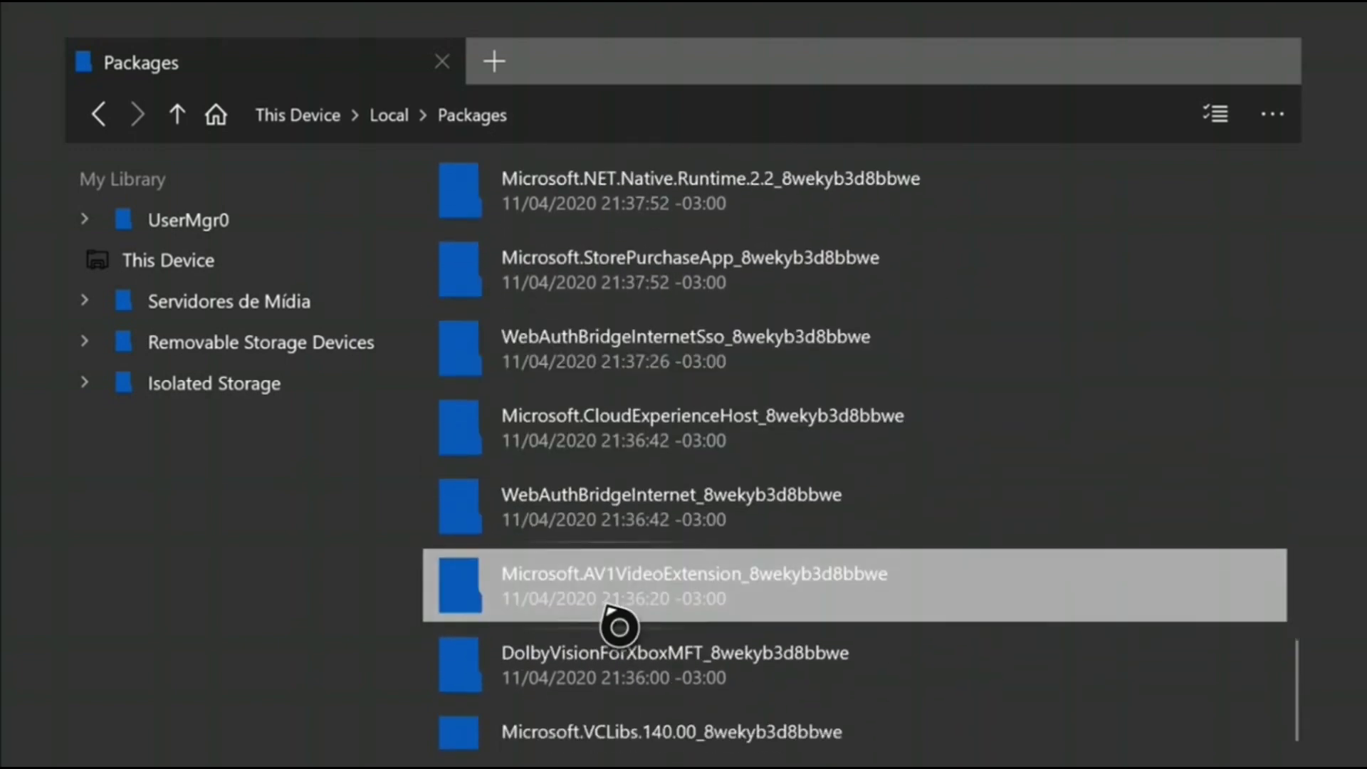
pyautogui.scroll(5, 660, 619)
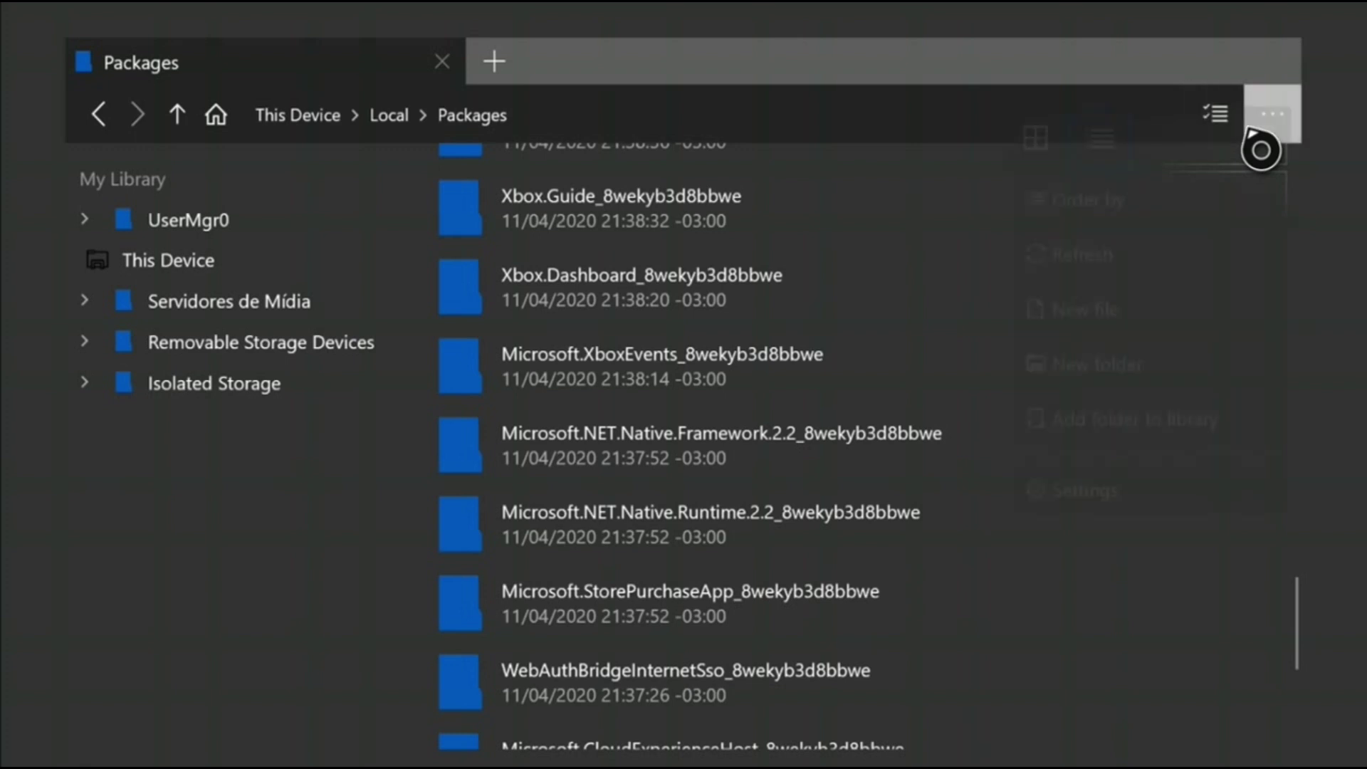
pyautogui.click(1253, 132)
pyautogui.click(1111, 208)
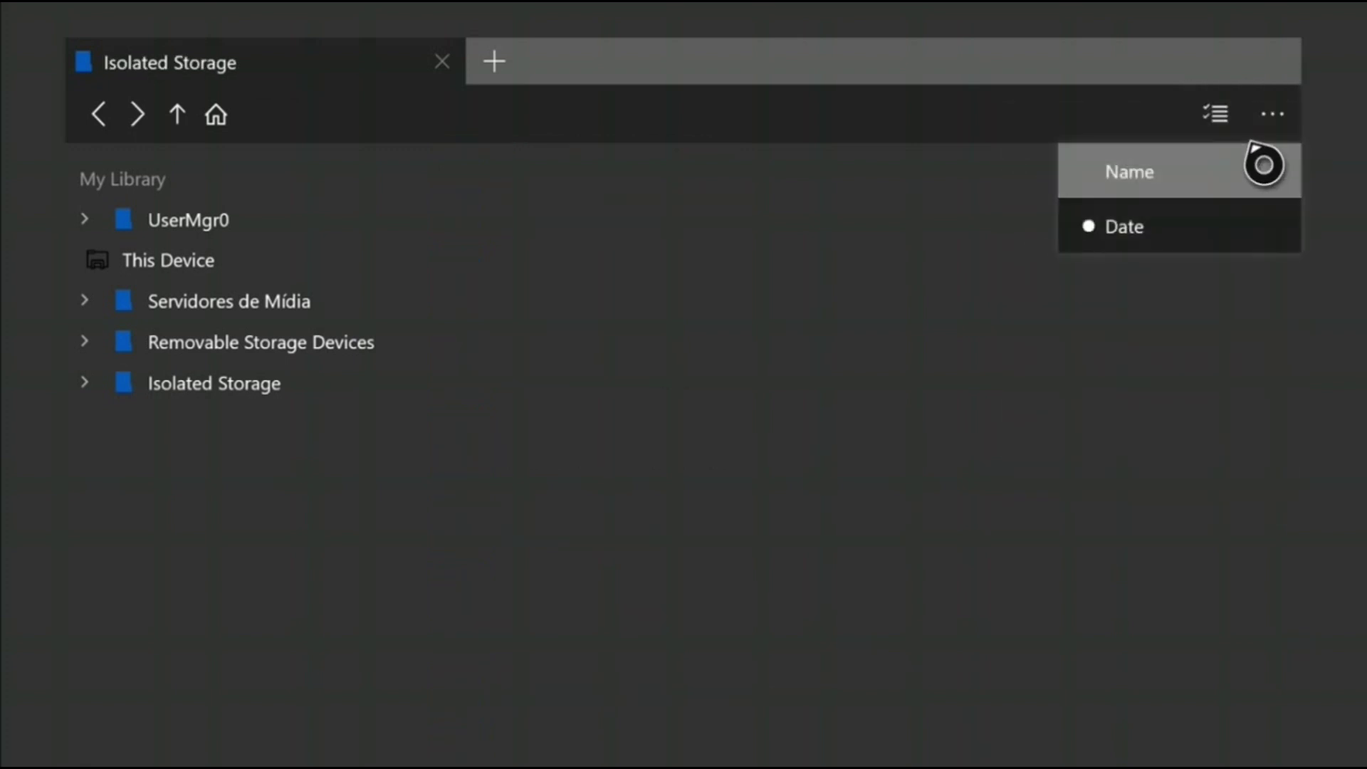
pyautogui.click(1282, 115)
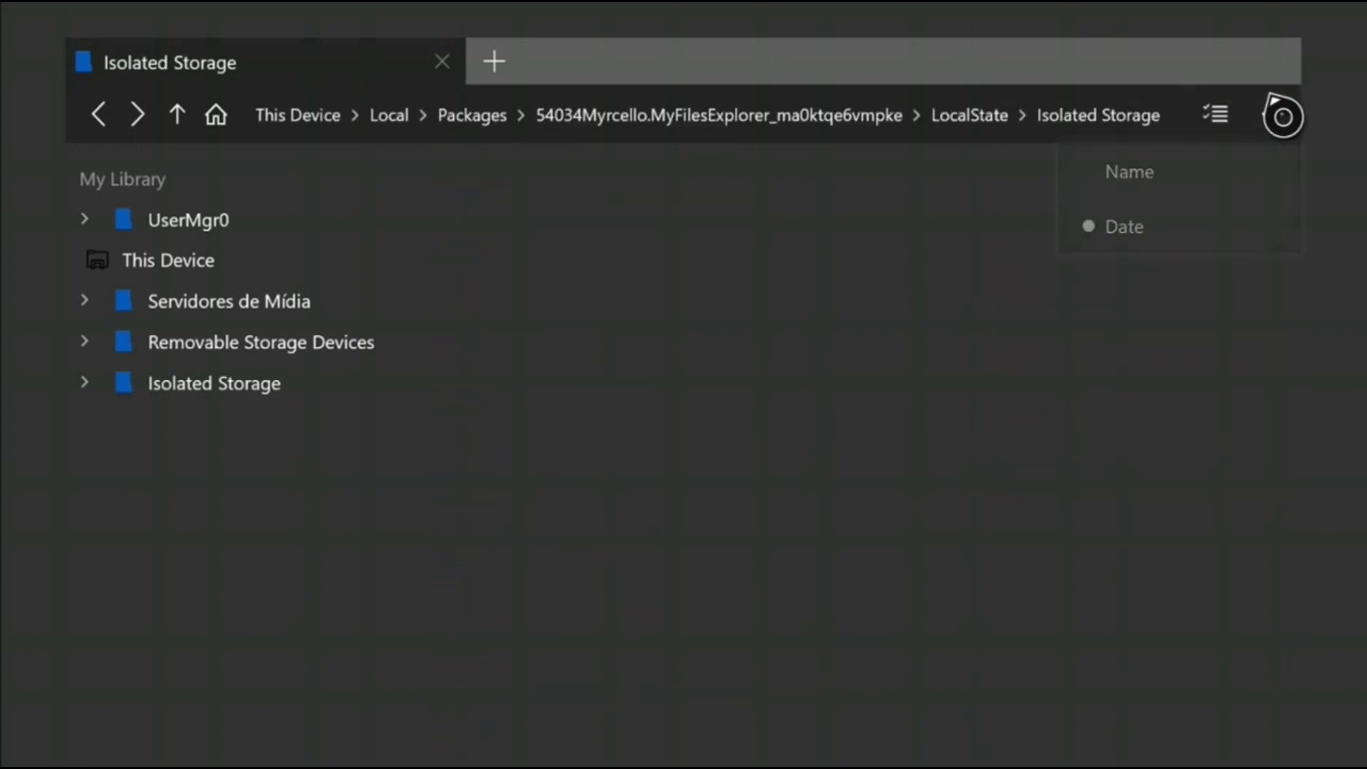
pyautogui.click(1272, 135)
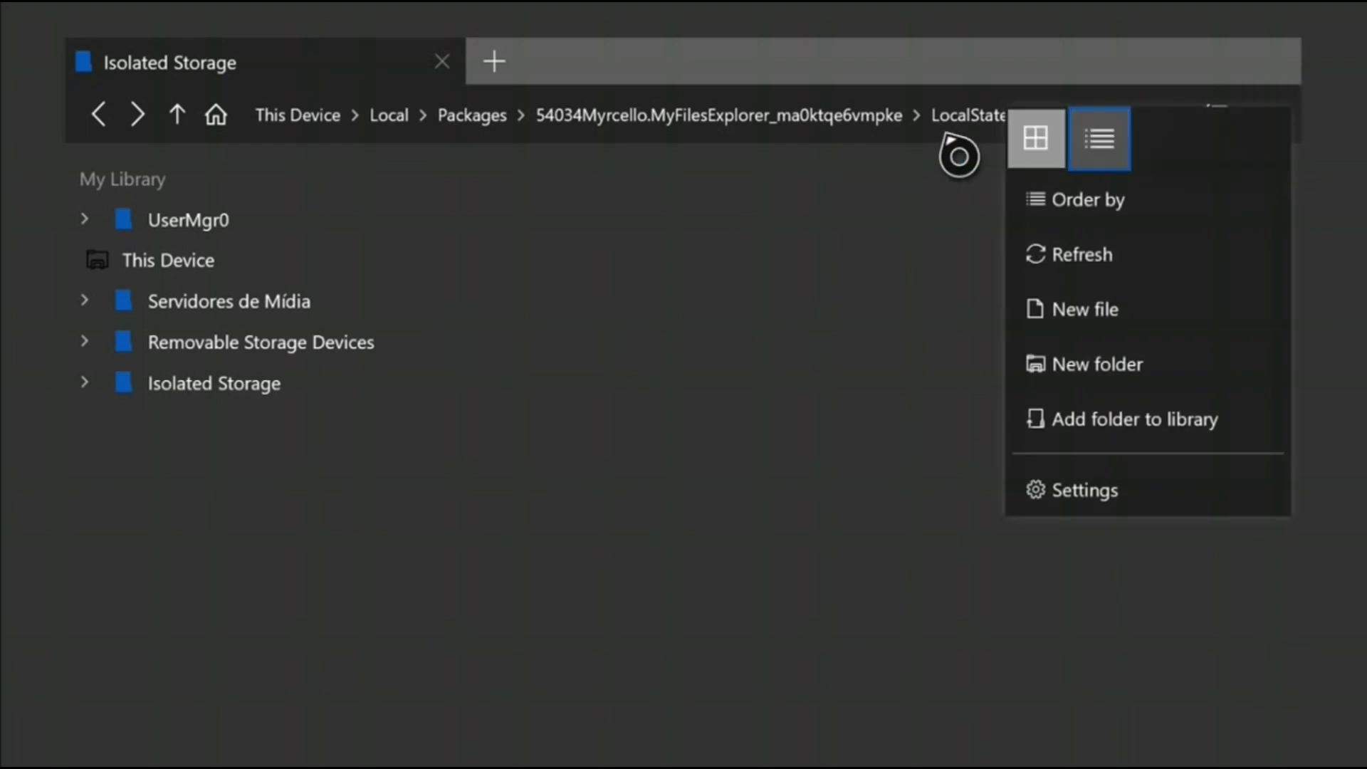
pyautogui.click(495, 146)
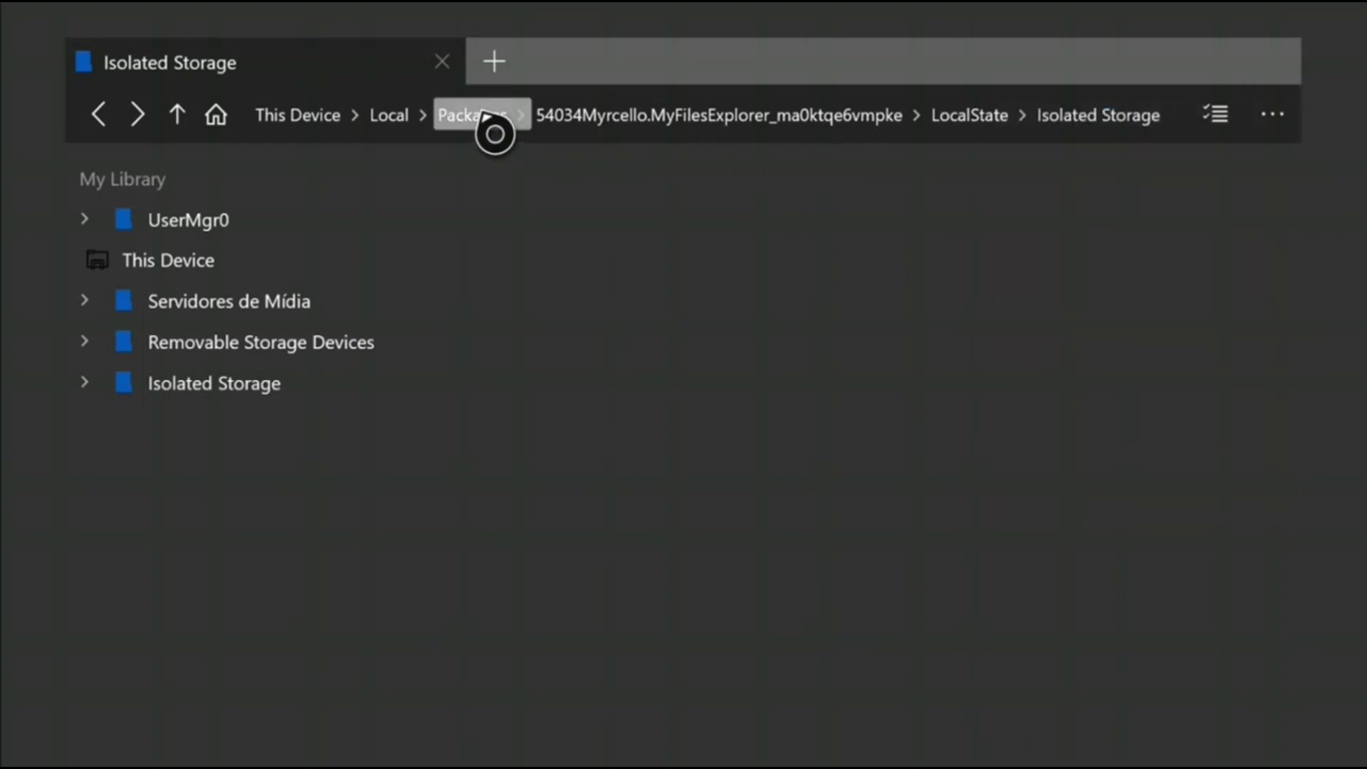
# - Open the Packages folder and go into the Microsoft.MinecraftUWPConsole_8wekyb3d8bbwe folder
pyautogui.click(486, 115)
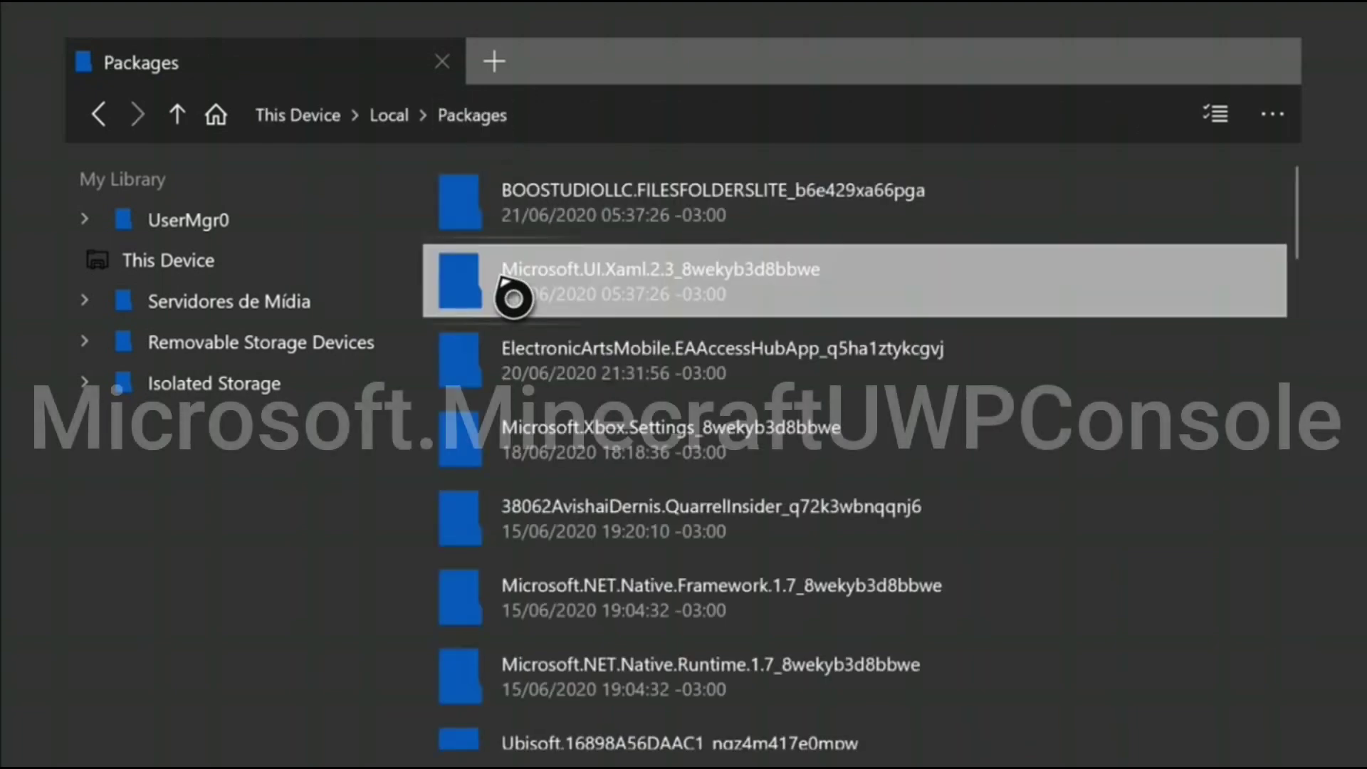
pyautogui.scroll(-5, 601, 306)
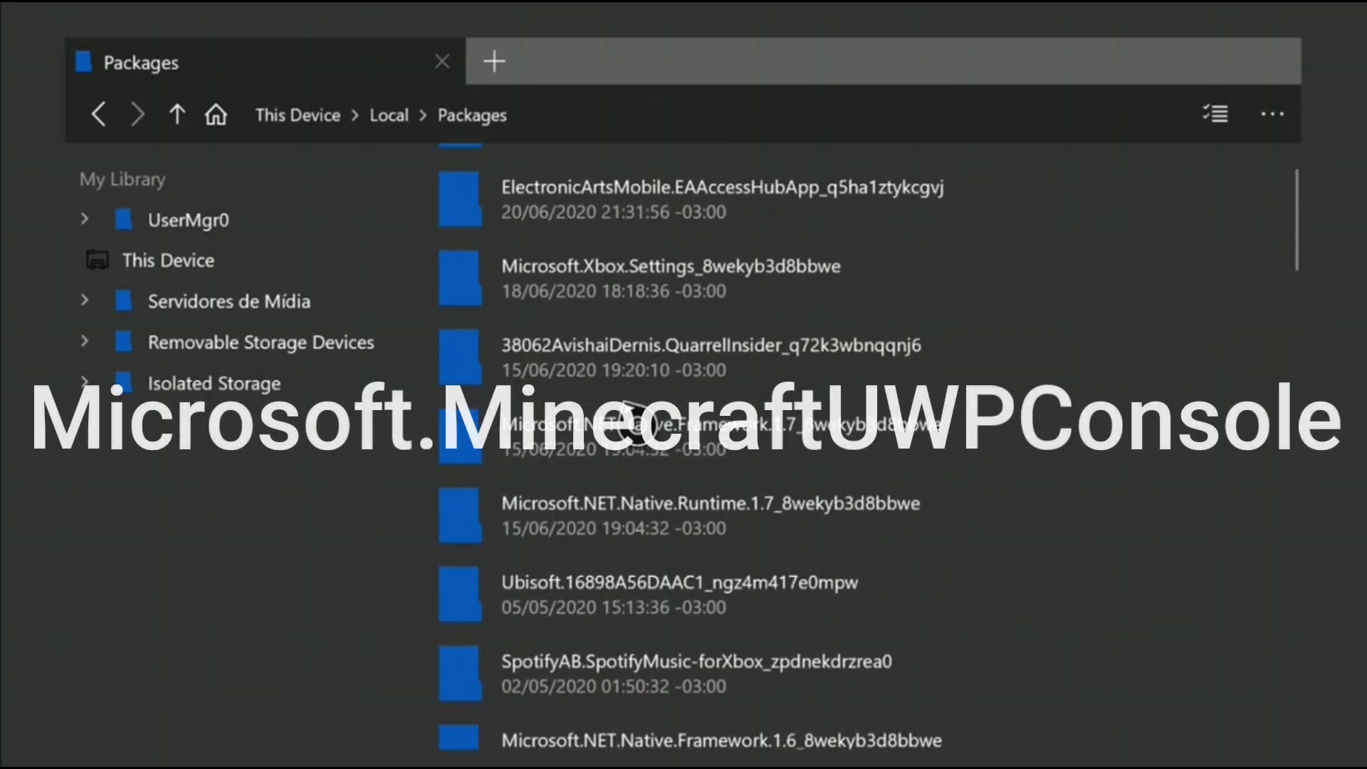
pyautogui.scroll(-4, 633, 412)
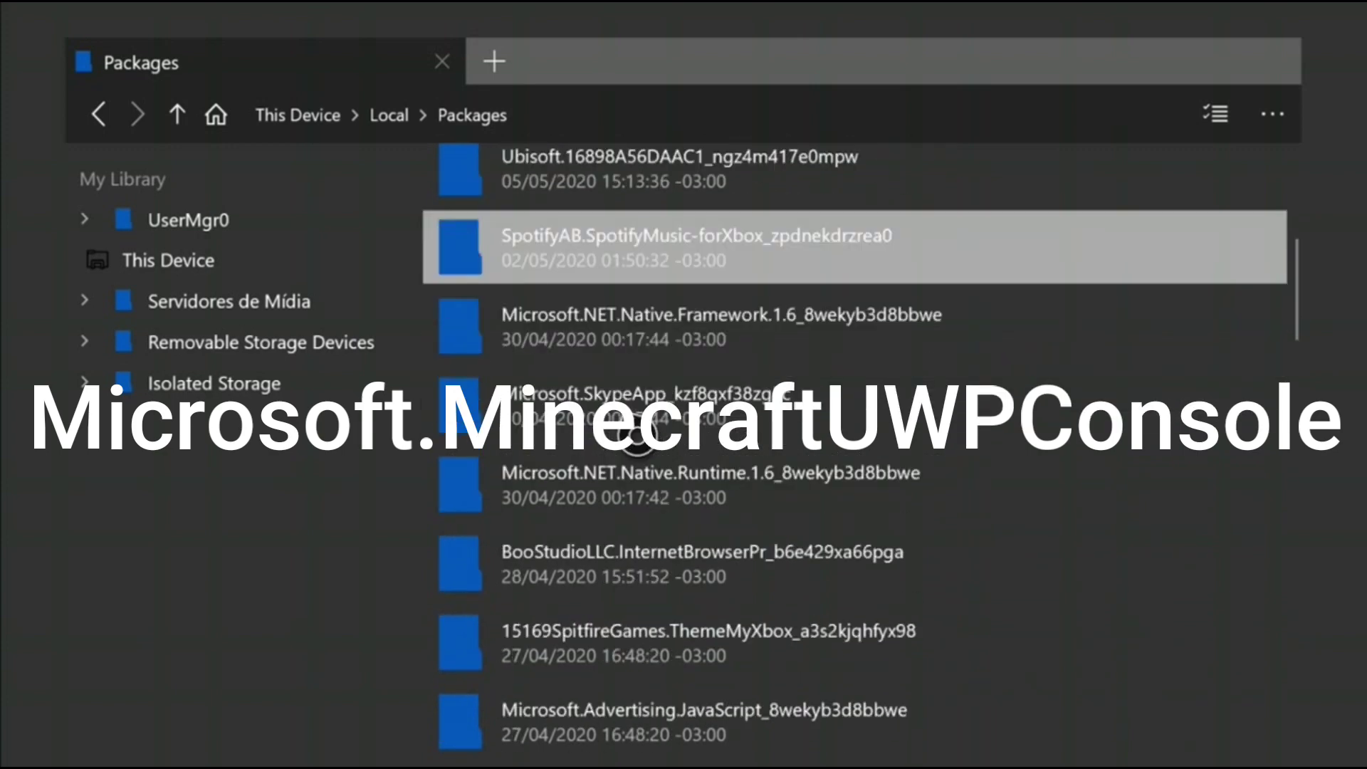
pyautogui.scroll(-5, 628, 484)
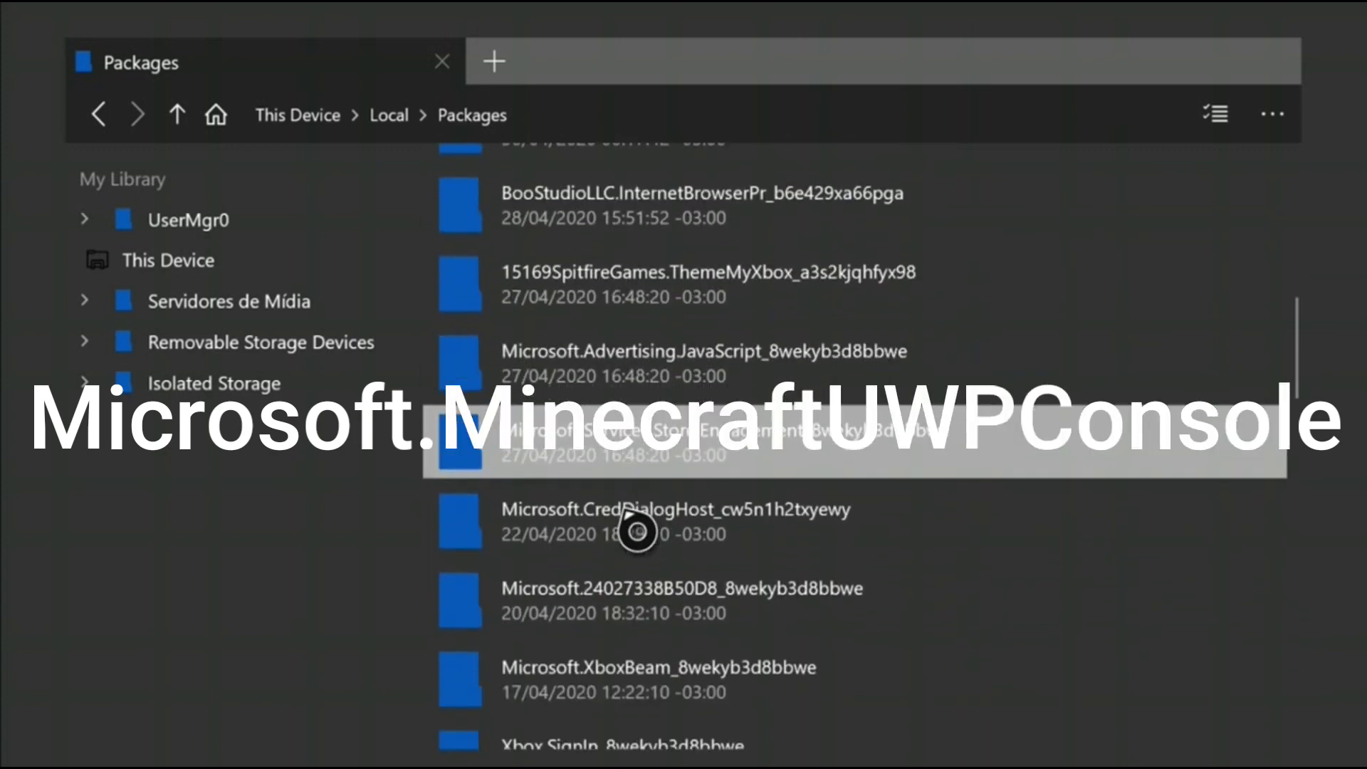
pyautogui.scroll(-6, 637, 531)
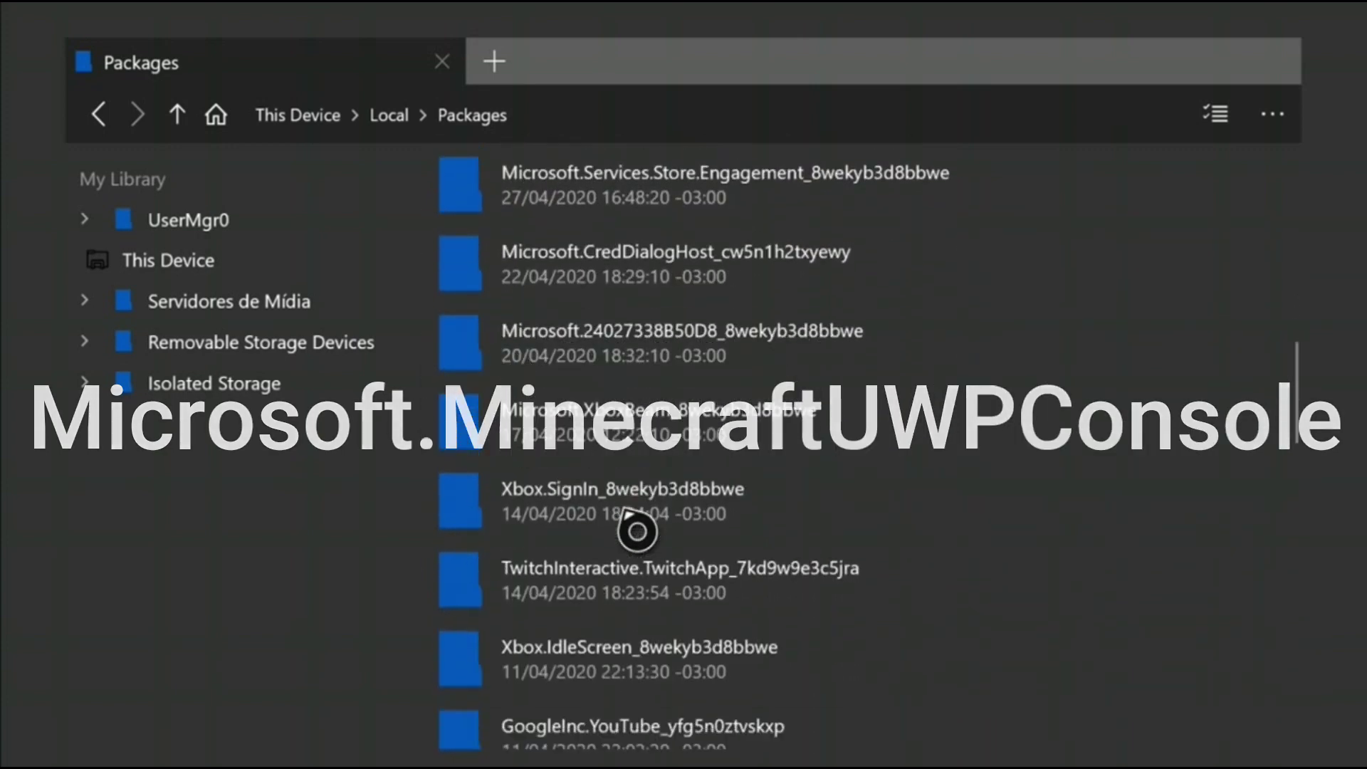
pyautogui.scroll(-2, 635, 527)
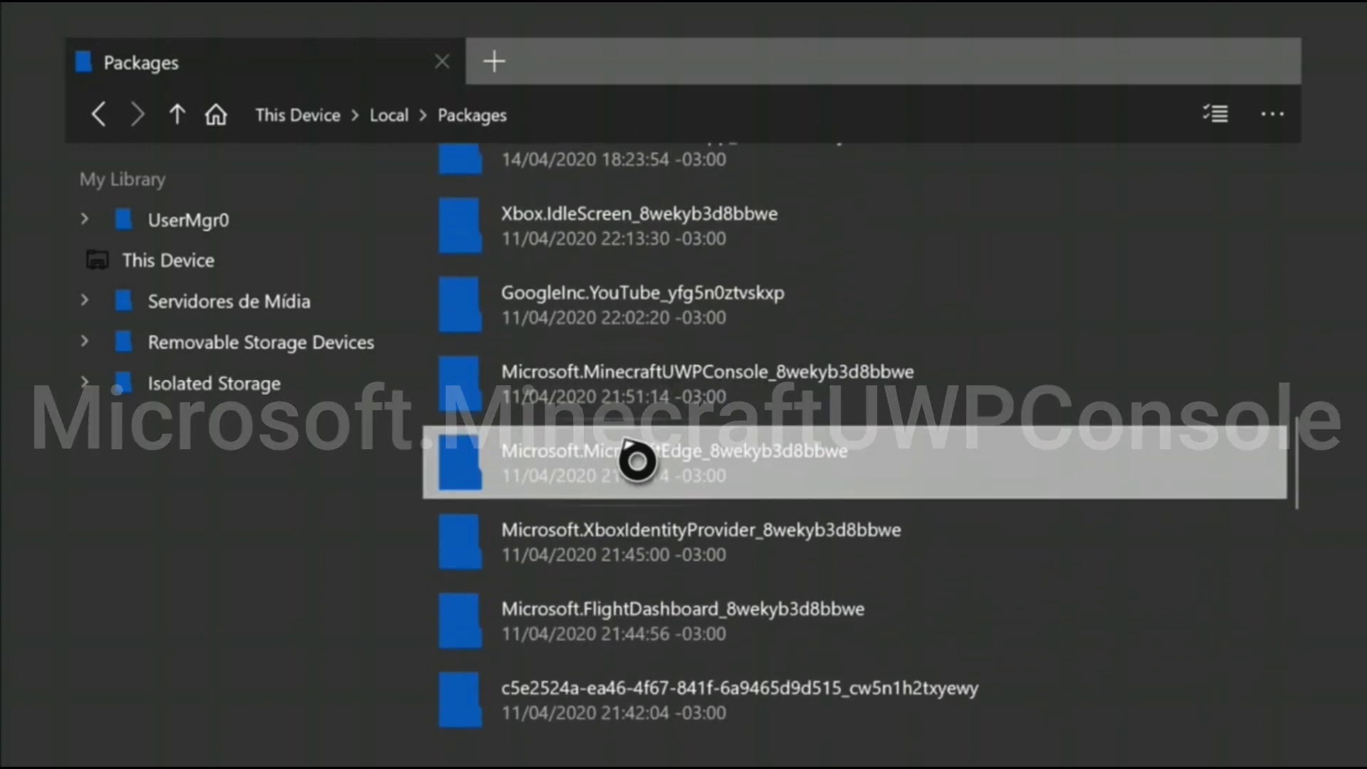
pyautogui.click(636, 422)
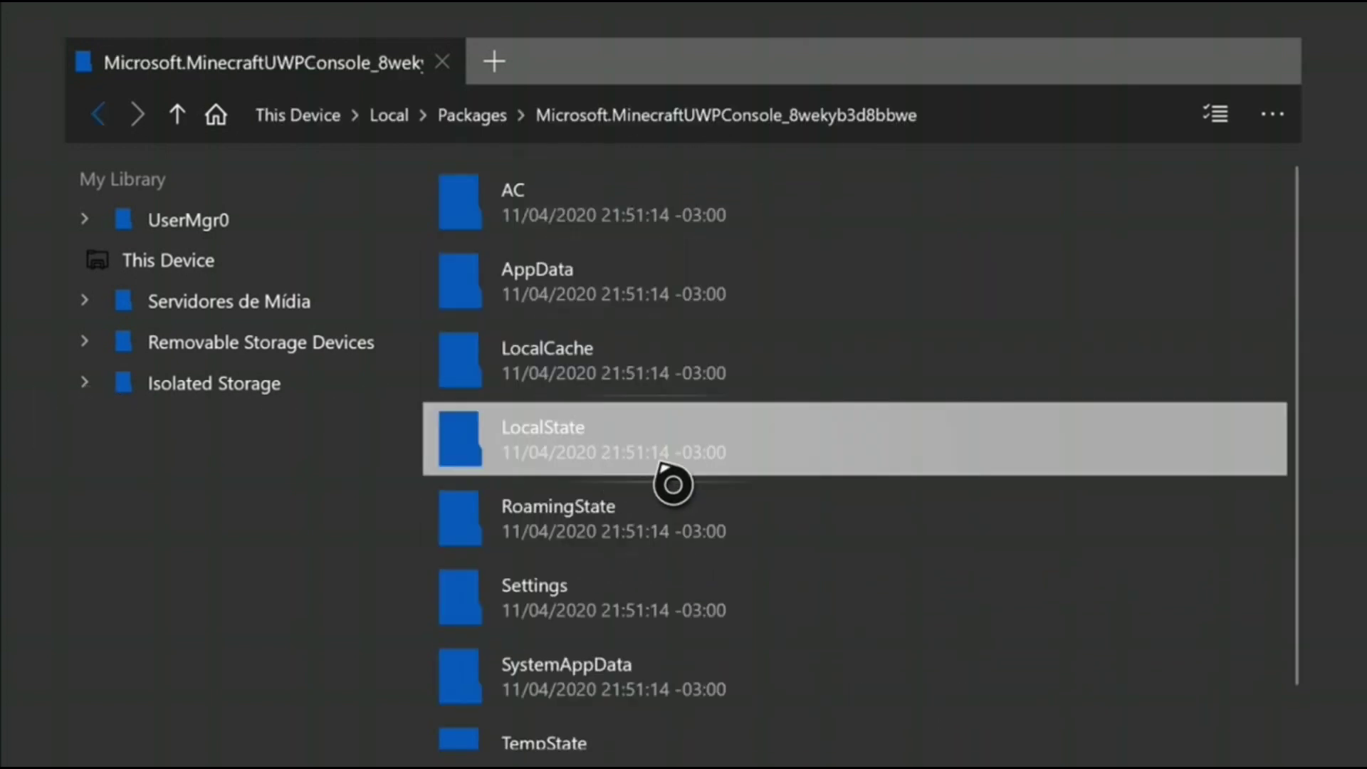
# - Go through LocalState and games to the com.mojang folder and look over its subfolders
pyautogui.click(607, 306)
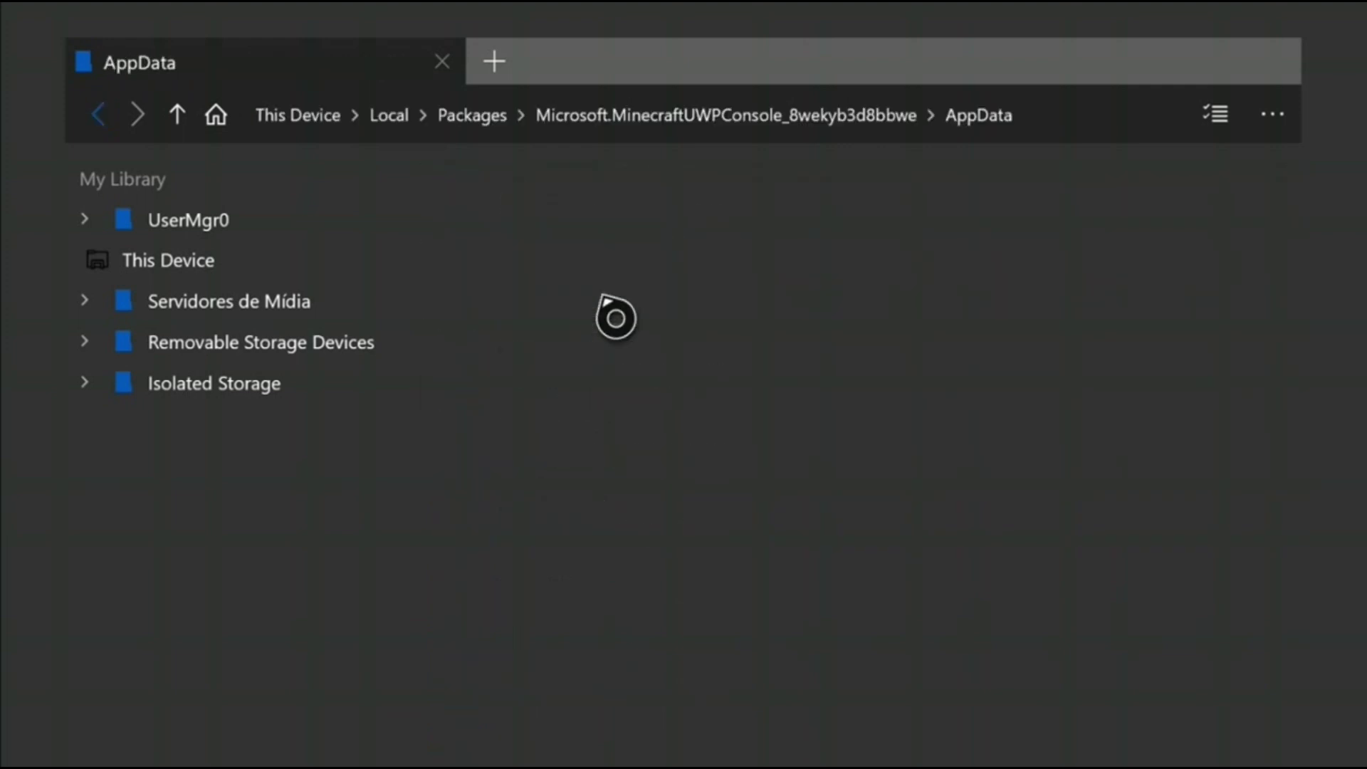
pyautogui.press('BackSpace')
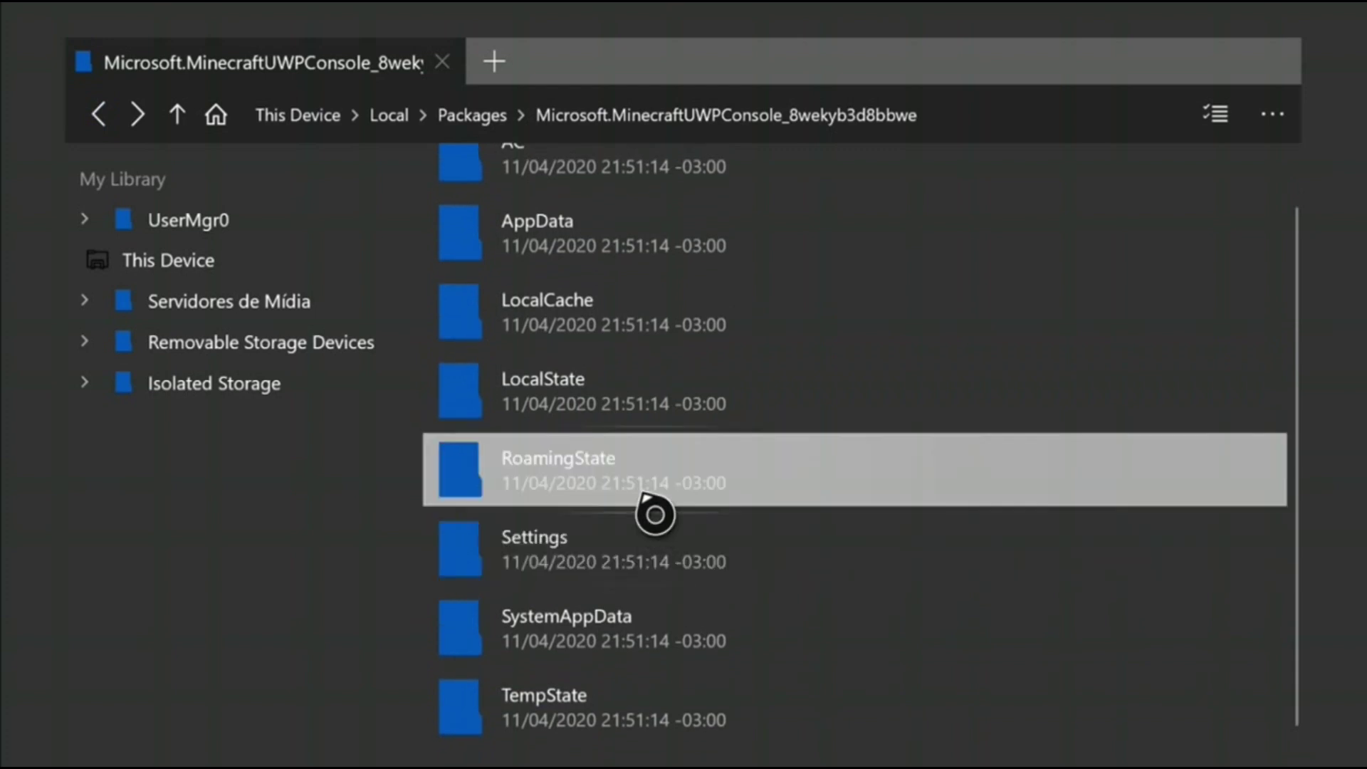
pyautogui.click(654, 408)
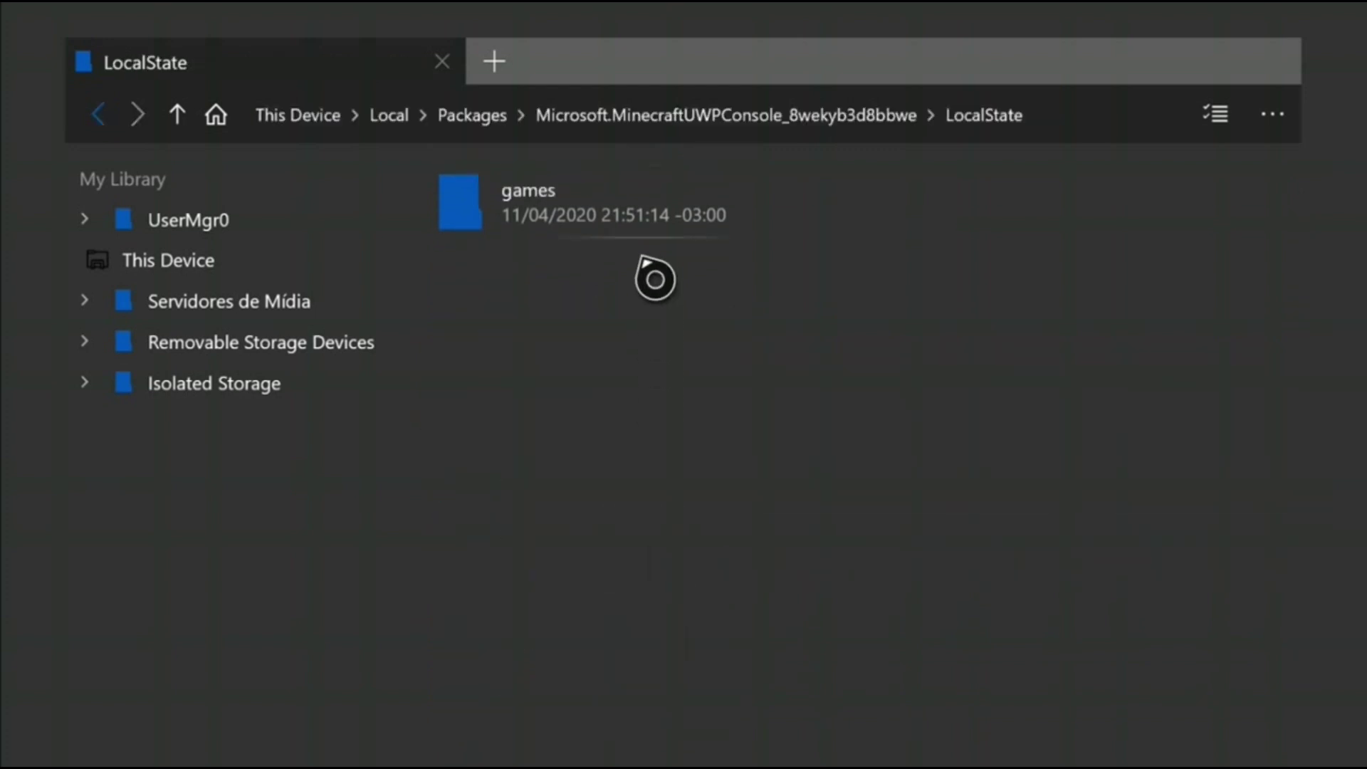
pyautogui.click(654, 241)
pyautogui.click(654, 249)
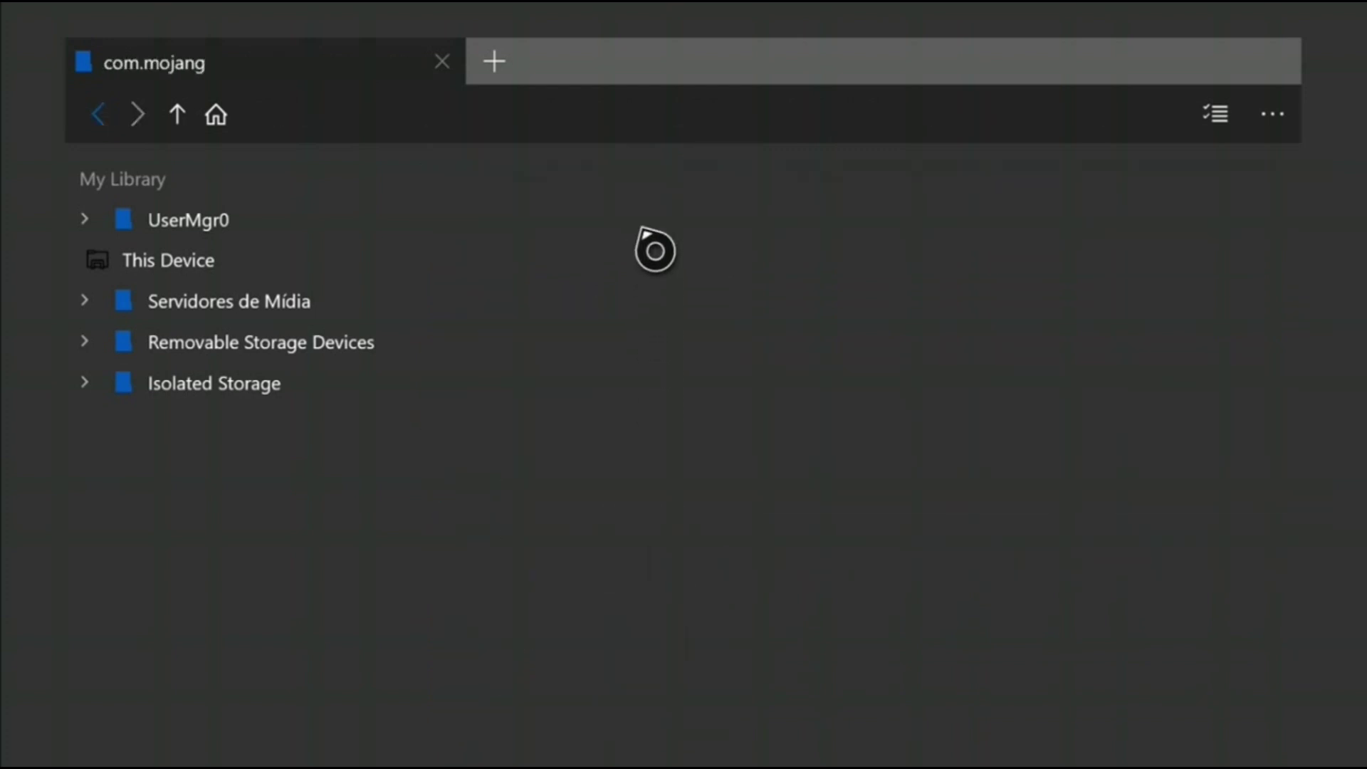
pyautogui.scroll(-2, 686, 430)
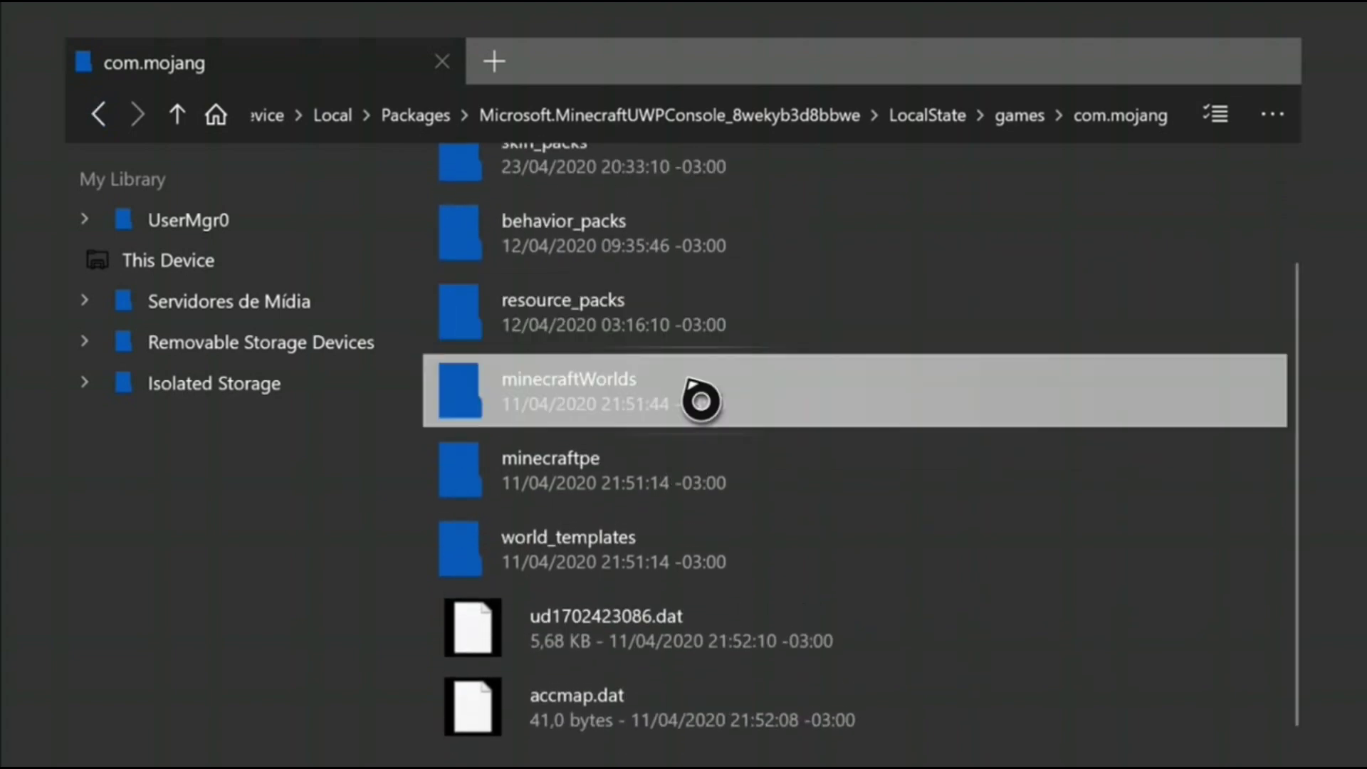
pyautogui.scroll(2, 690, 293)
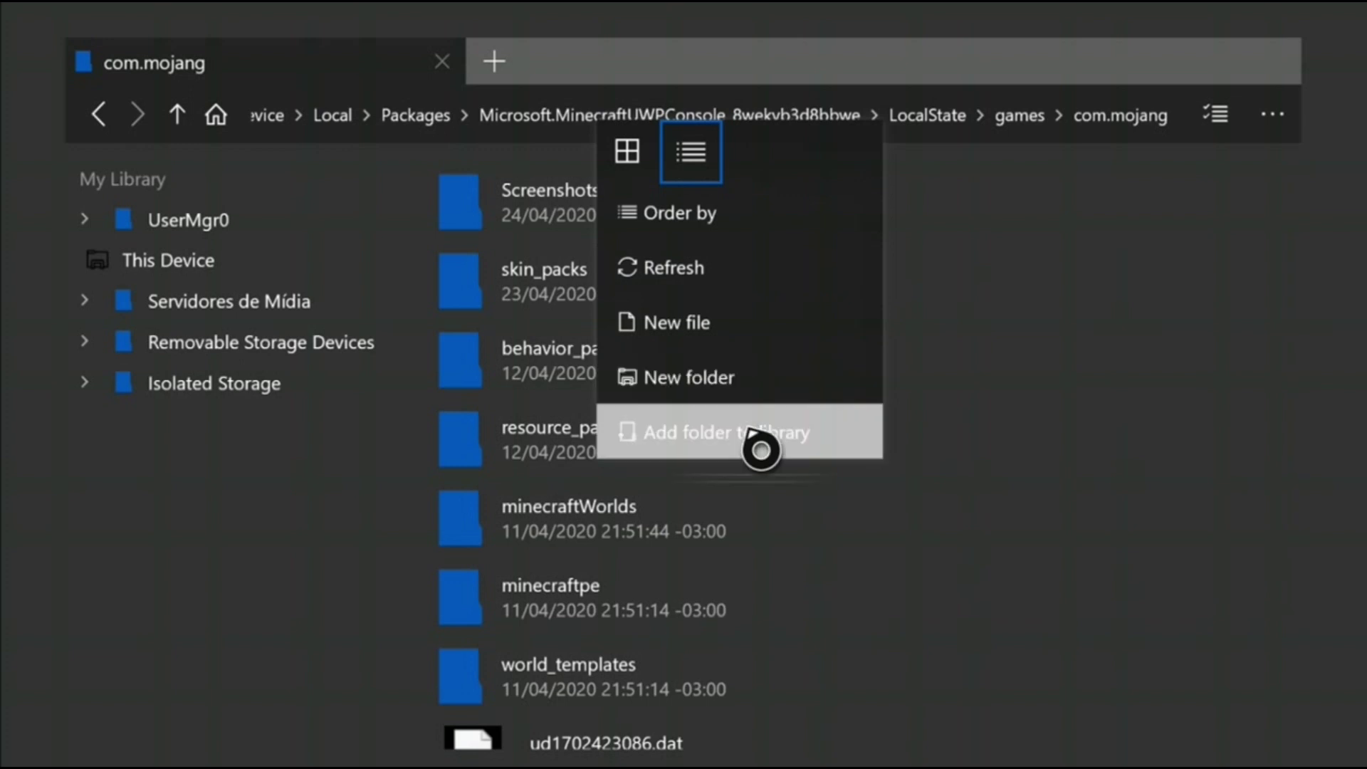
# - Begin creating a folder named skin_packs in com.mojang, and cancel its creation
pyautogui.click(759, 388)
pyautogui.press('Left')
pyautogui.press('Left')
pyautogui.press('Left')
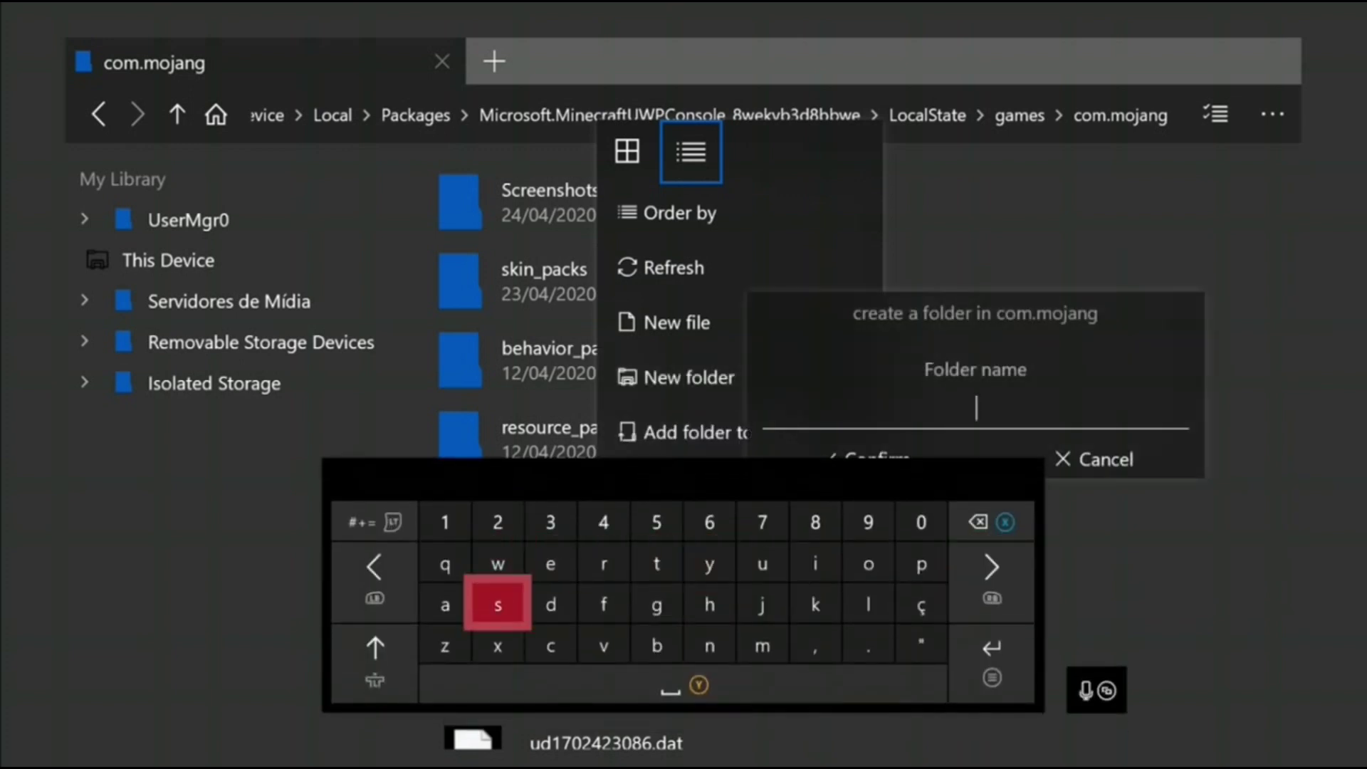
pyautogui.write('ski')
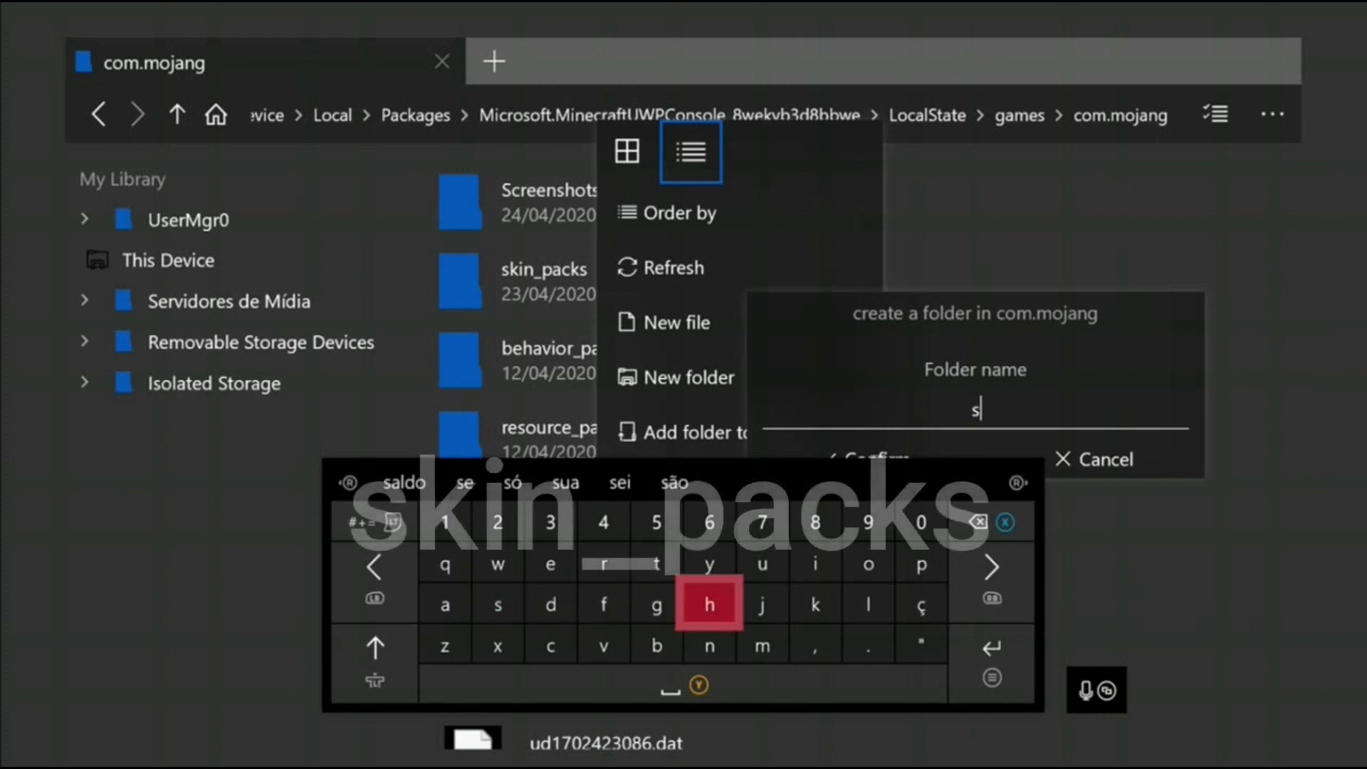
pyautogui.press('Down')
pyautogui.press('Left')
pyautogui.write('n')
pyautogui.press('Up')
pyautogui.press('Up')
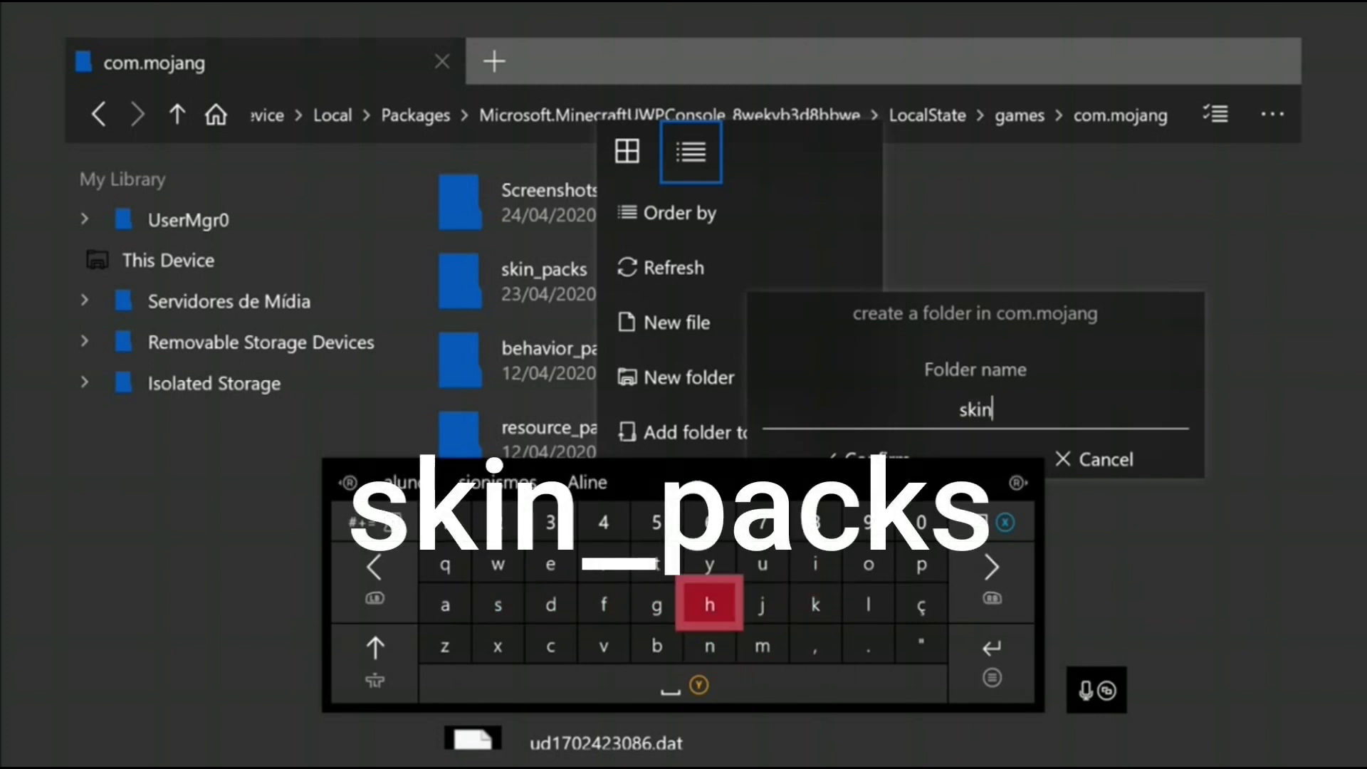
pyautogui.press('Right')
pyautogui.press('Right')
pyautogui.write('_')
pyautogui.press('Down')
pyautogui.press('Right')
pyautogui.press('Return')
pyautogui.write('p')
pyautogui.press('Right')
pyautogui.press('Down')
pyautogui.press('Right')
pyautogui.press('Up')
pyautogui.write('a')
pyautogui.press('Down')
pyautogui.press('Right')
pyautogui.press('Right')
pyautogui.write('c')
pyautogui.press('Up')
pyautogui.press('Right')
pyautogui.press('Right')
pyautogui.press('Right')
pyautogui.press('Right')
pyautogui.press('Right')
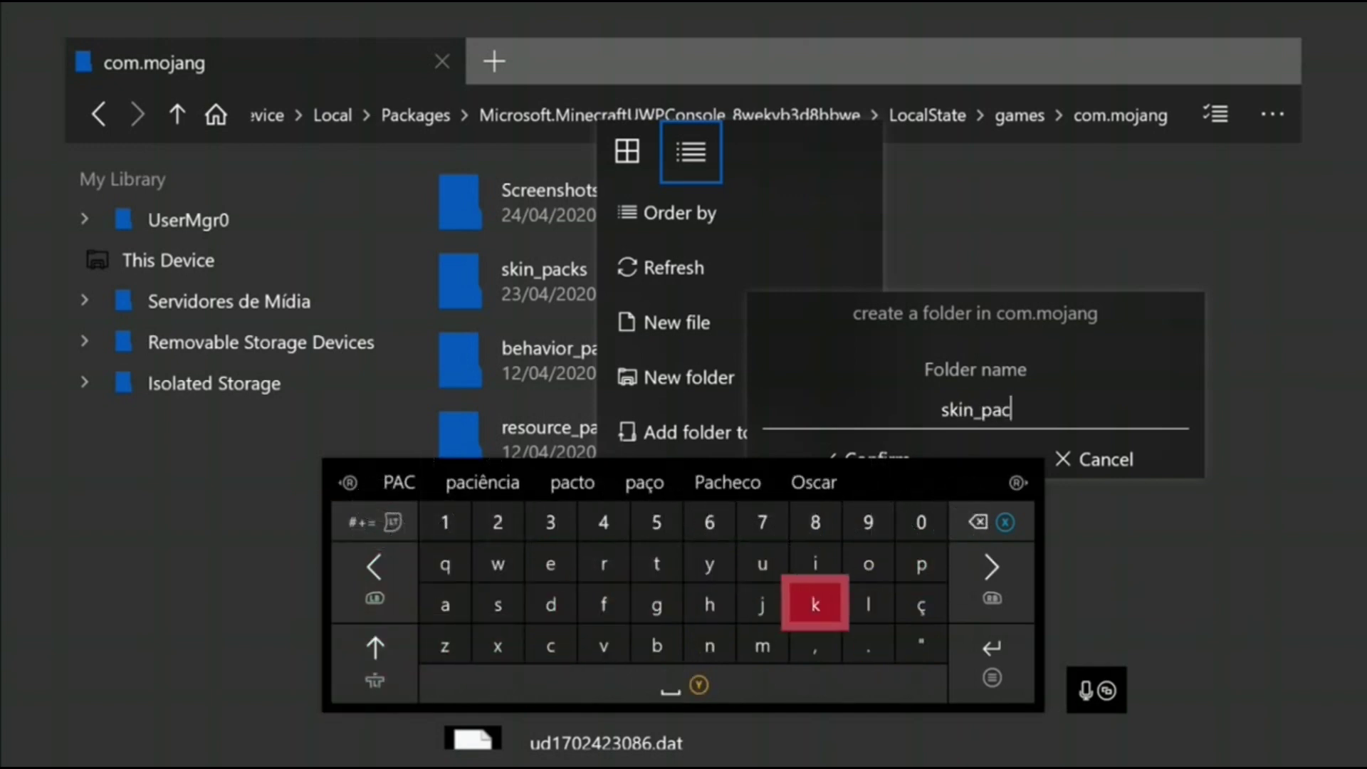
pyautogui.write('k')
pyautogui.press('Left')
pyautogui.press('Left')
pyautogui.press('Left')
pyautogui.press('Left')
pyautogui.press('Left')
pyautogui.press('Left')
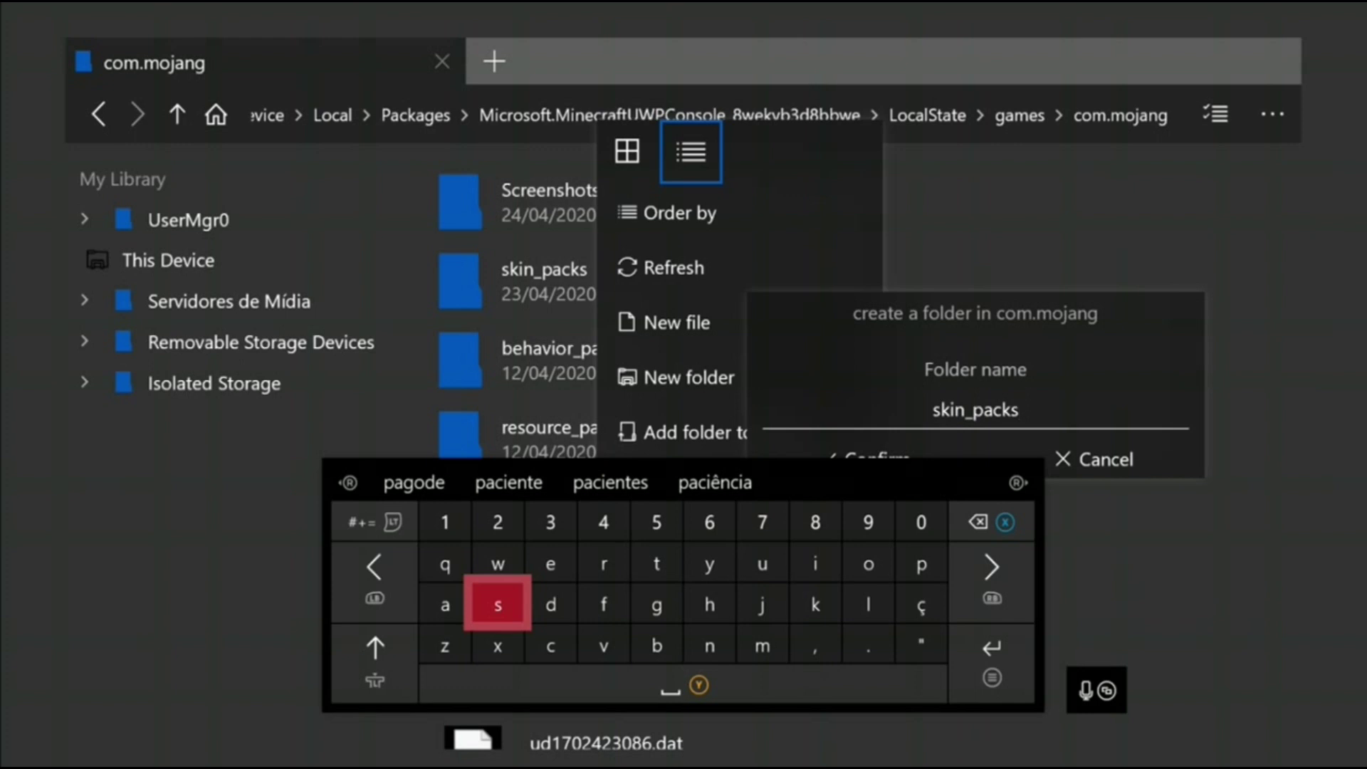
pyautogui.press('Escape')
pyautogui.click(1086, 470)
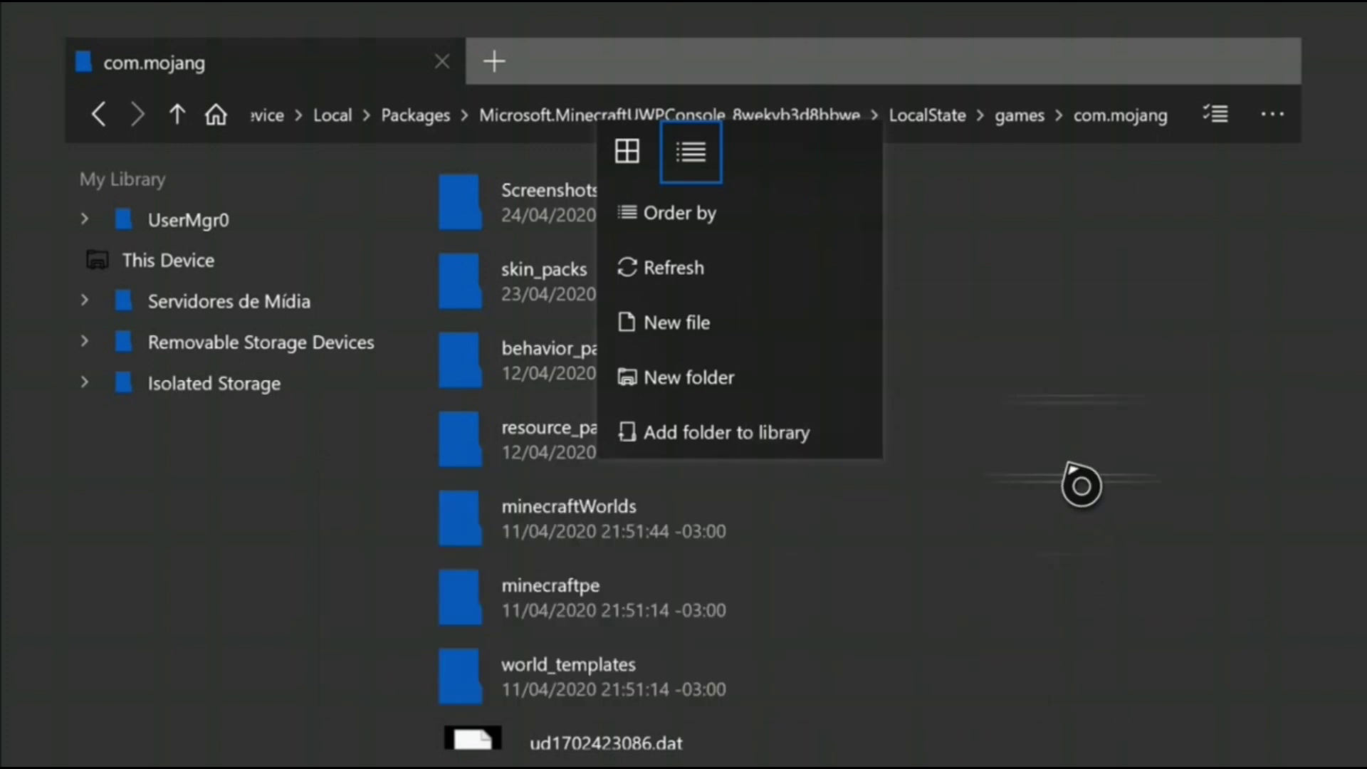
pyautogui.press('Escape')
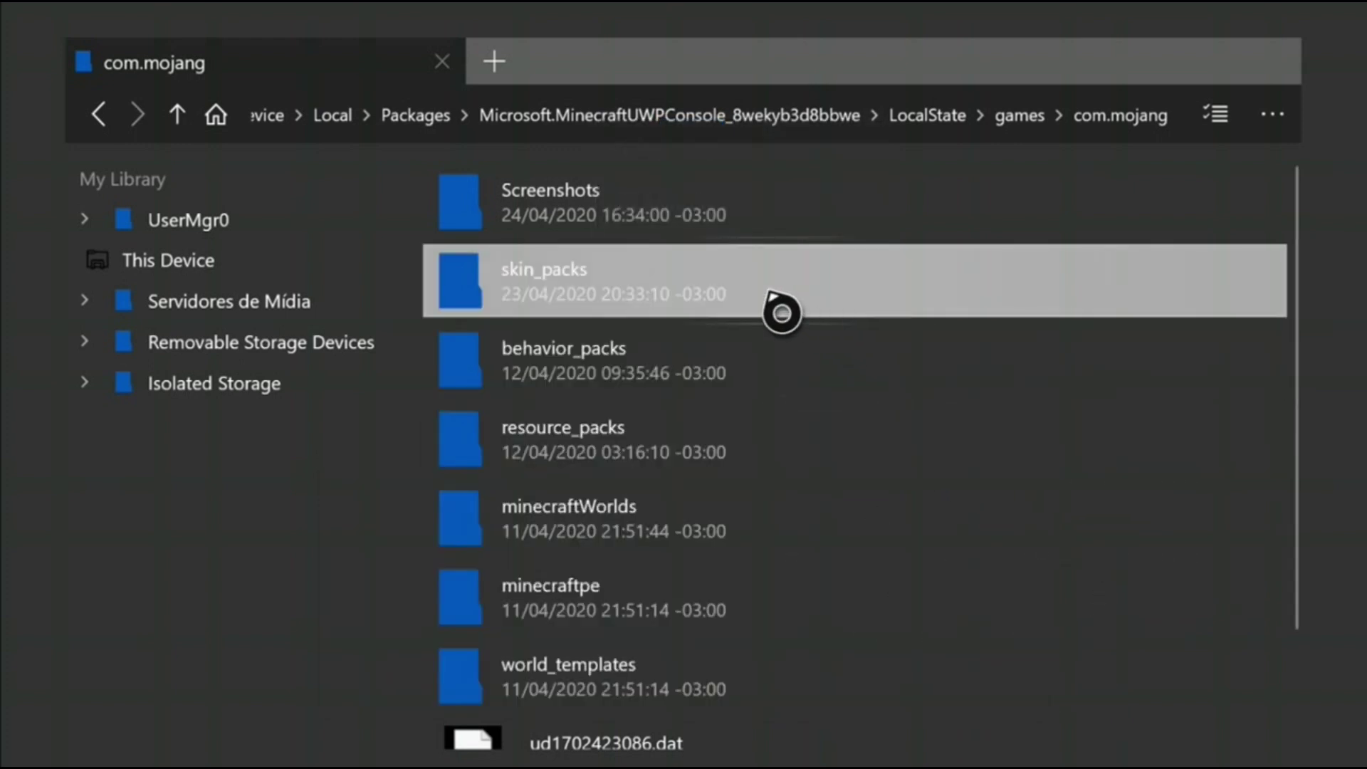
# - Open the Downloads folder inside the UserMgr0 library folder
pyautogui.click(302, 231)
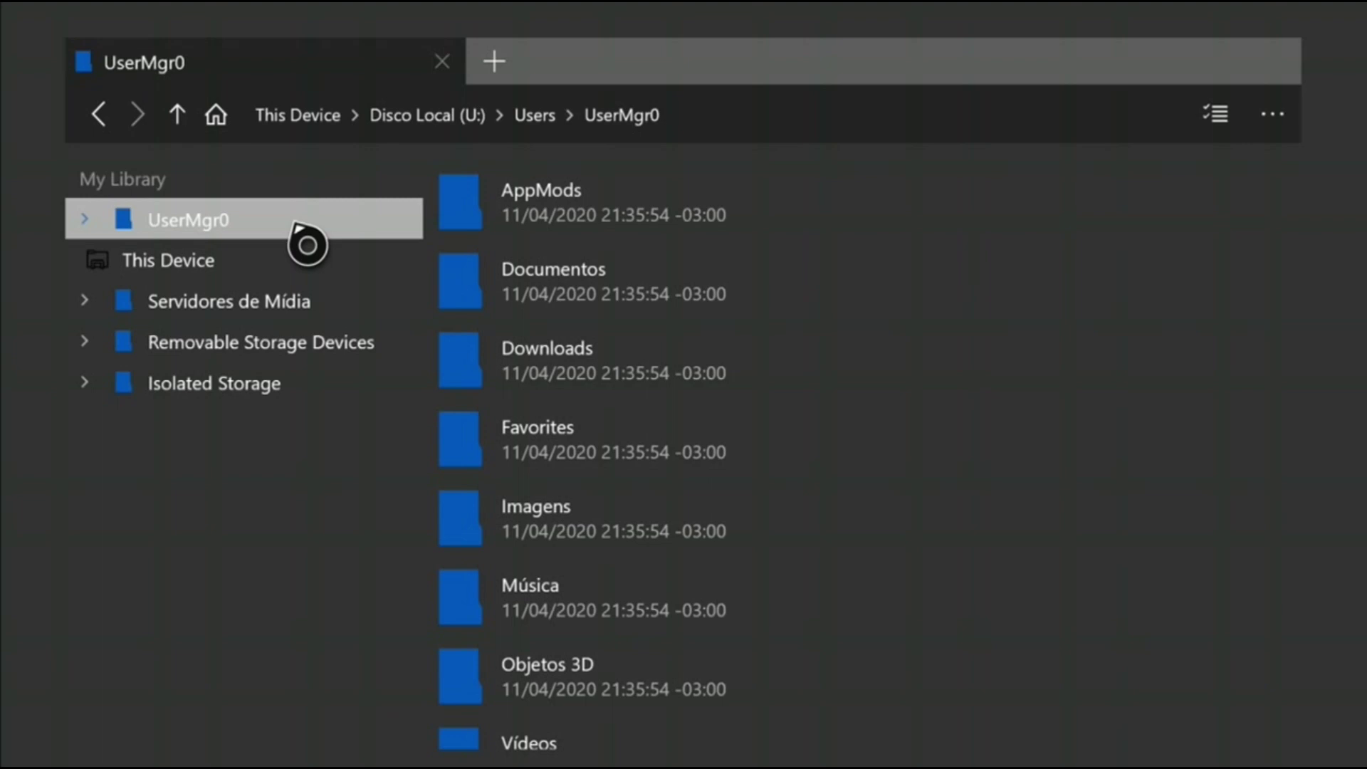
pyautogui.scroll(-1, 499, 335)
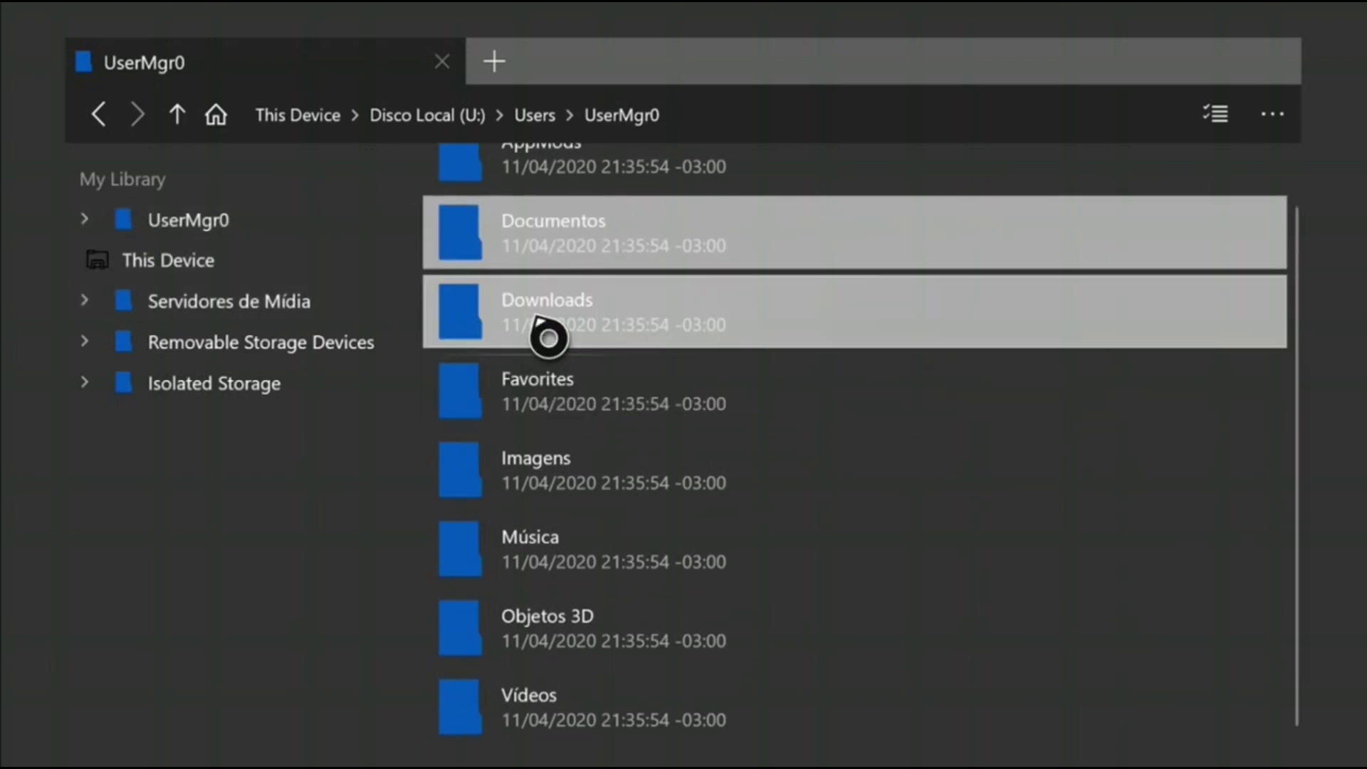
pyautogui.click(548, 339)
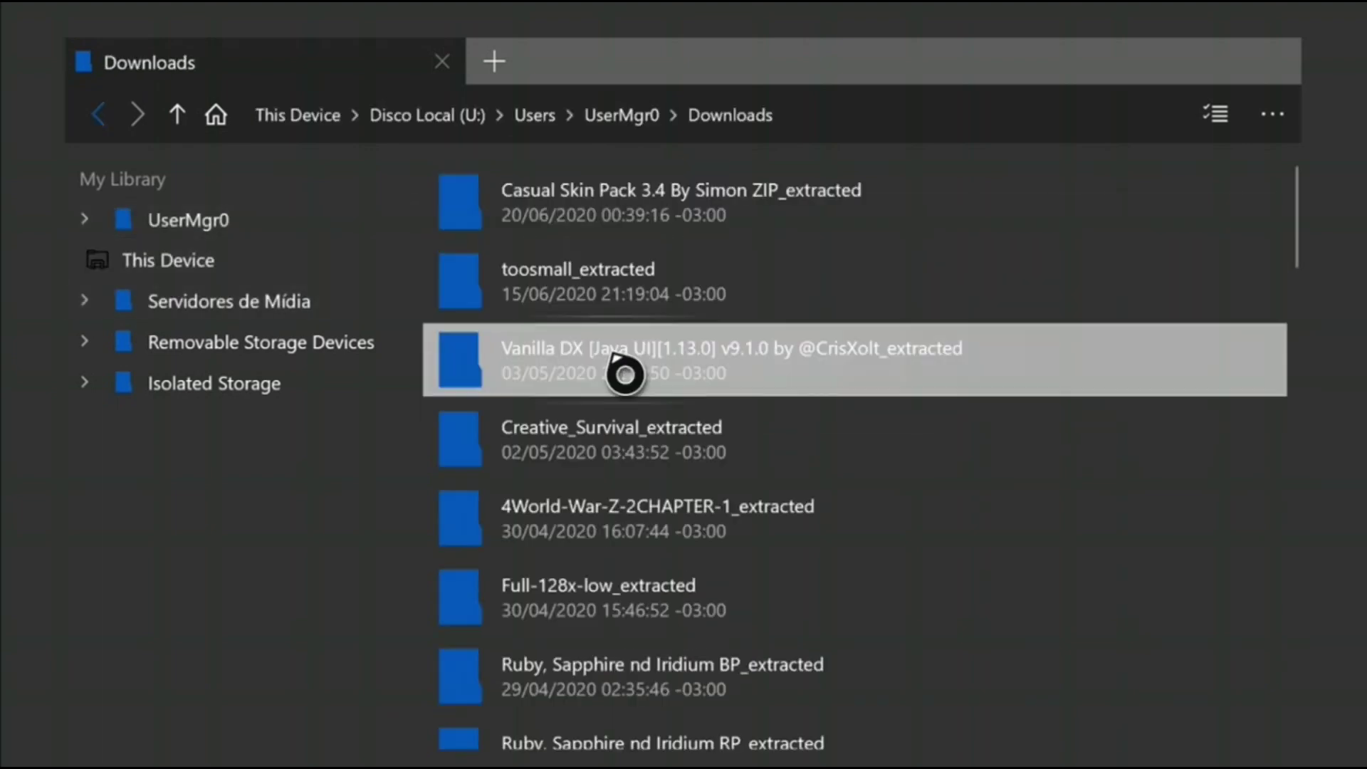
# - Rename the downloaded file Camo Skin Pack(2).mcpack to Camo Skin Pack(2).zip
pyautogui.scroll(-3, 665, 293)
pyautogui.scroll(-10, 669, 294)
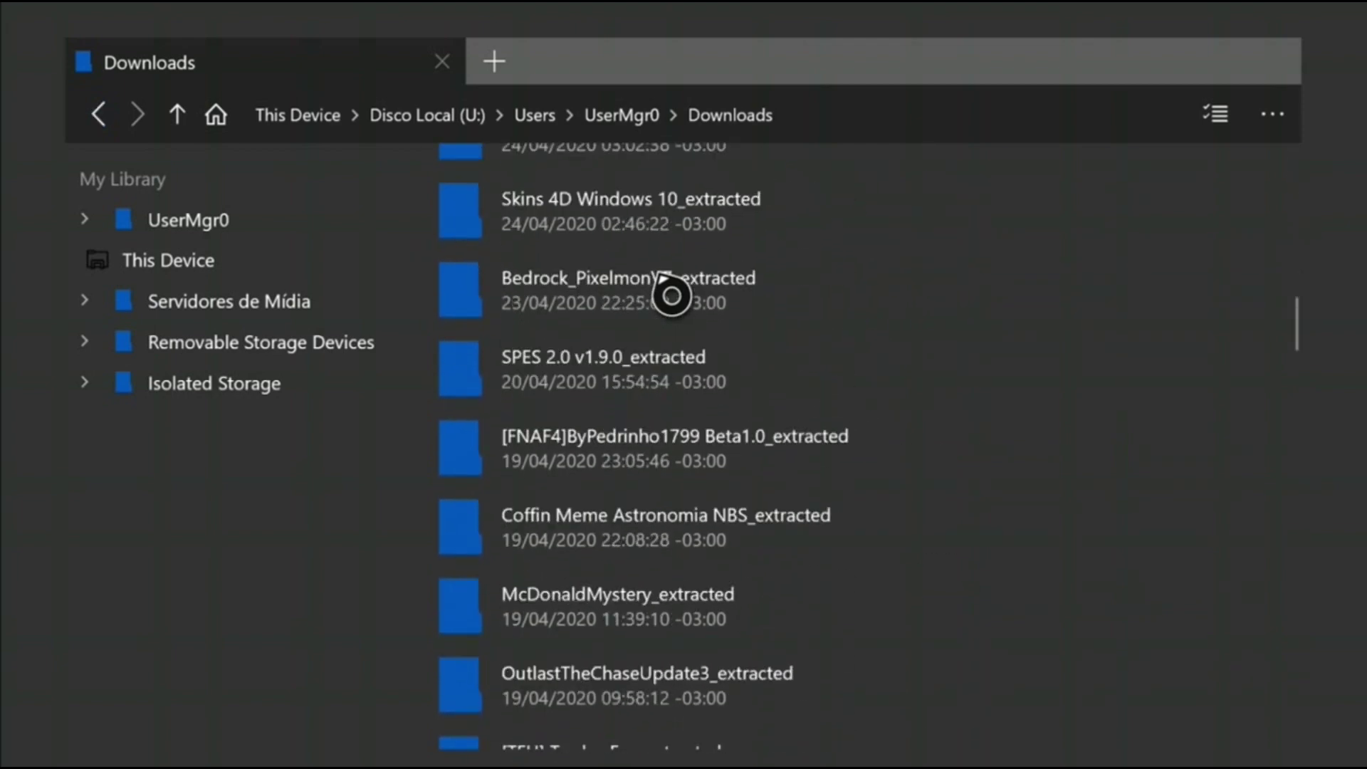
pyautogui.scroll(-4, 669, 293)
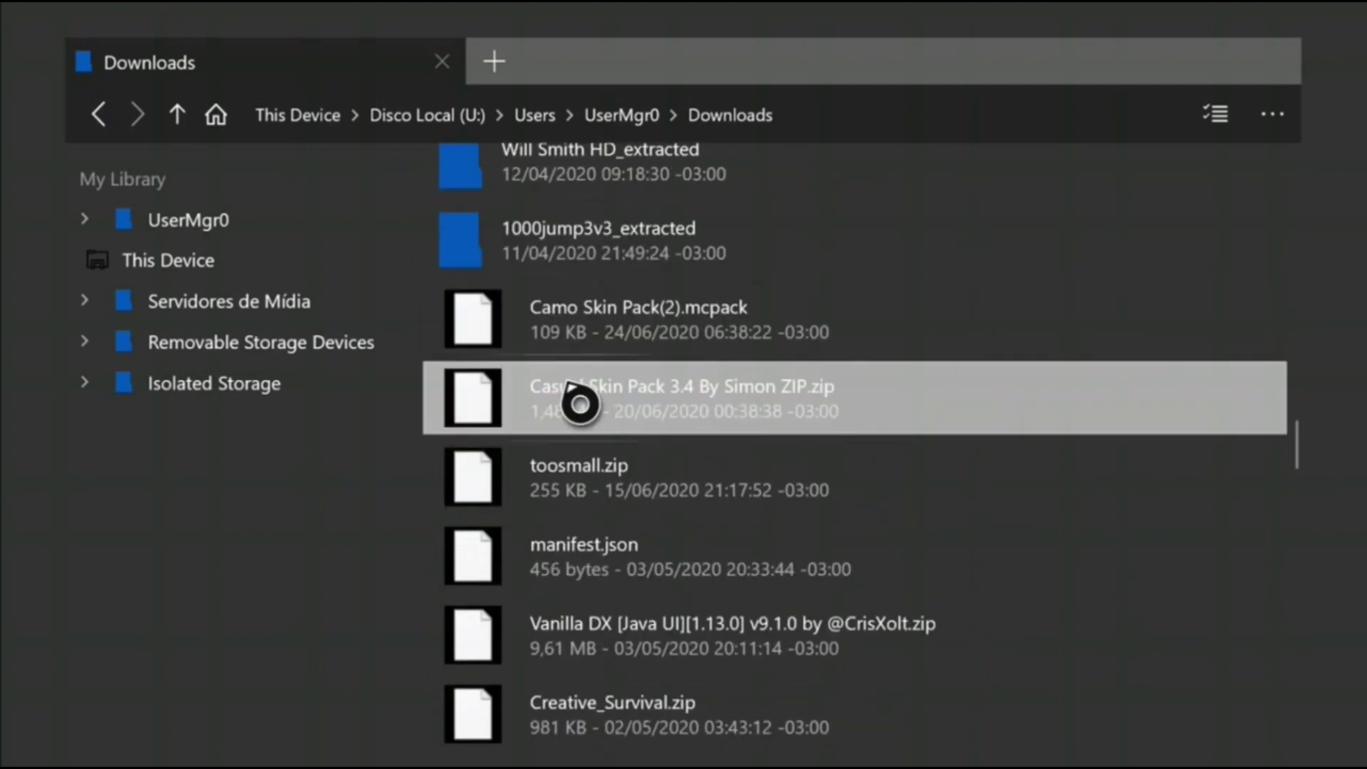
pyautogui.rightClick(696, 309)
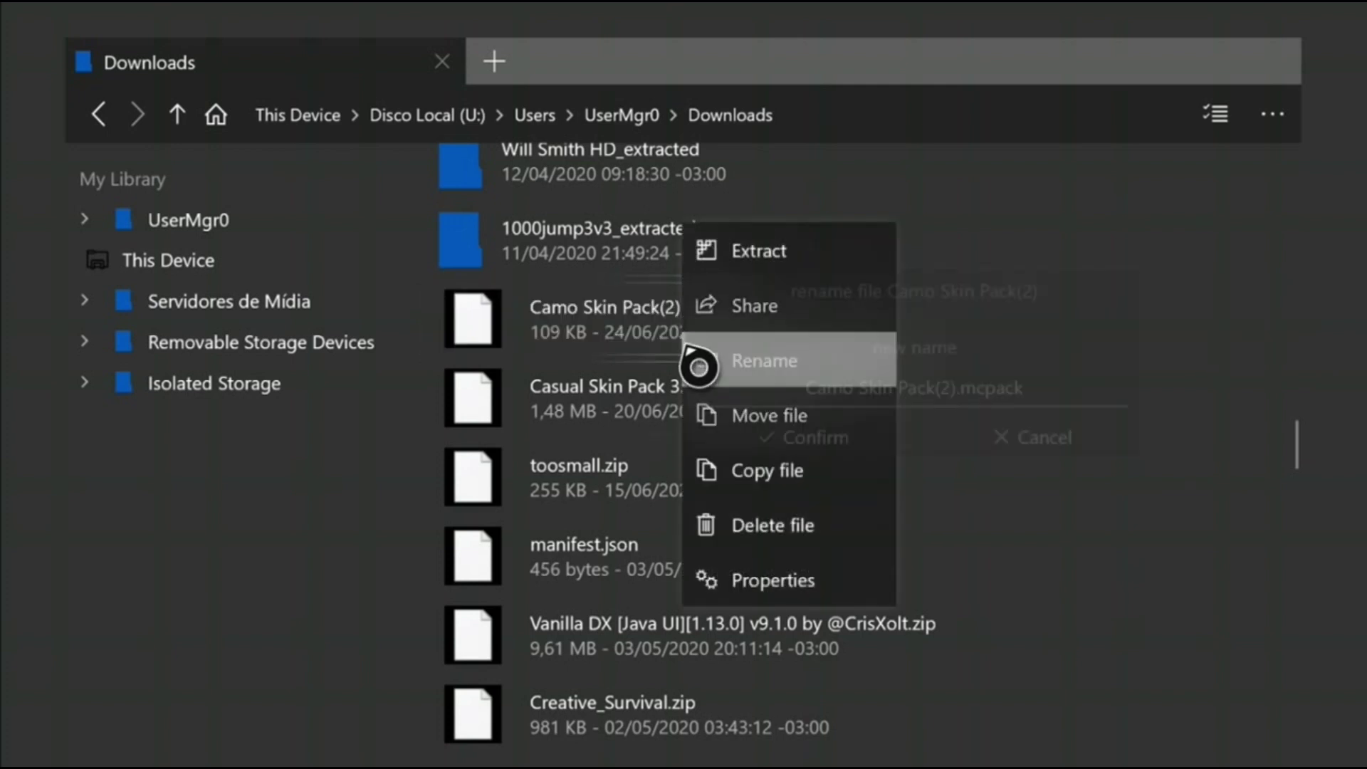
pyautogui.click(698, 366)
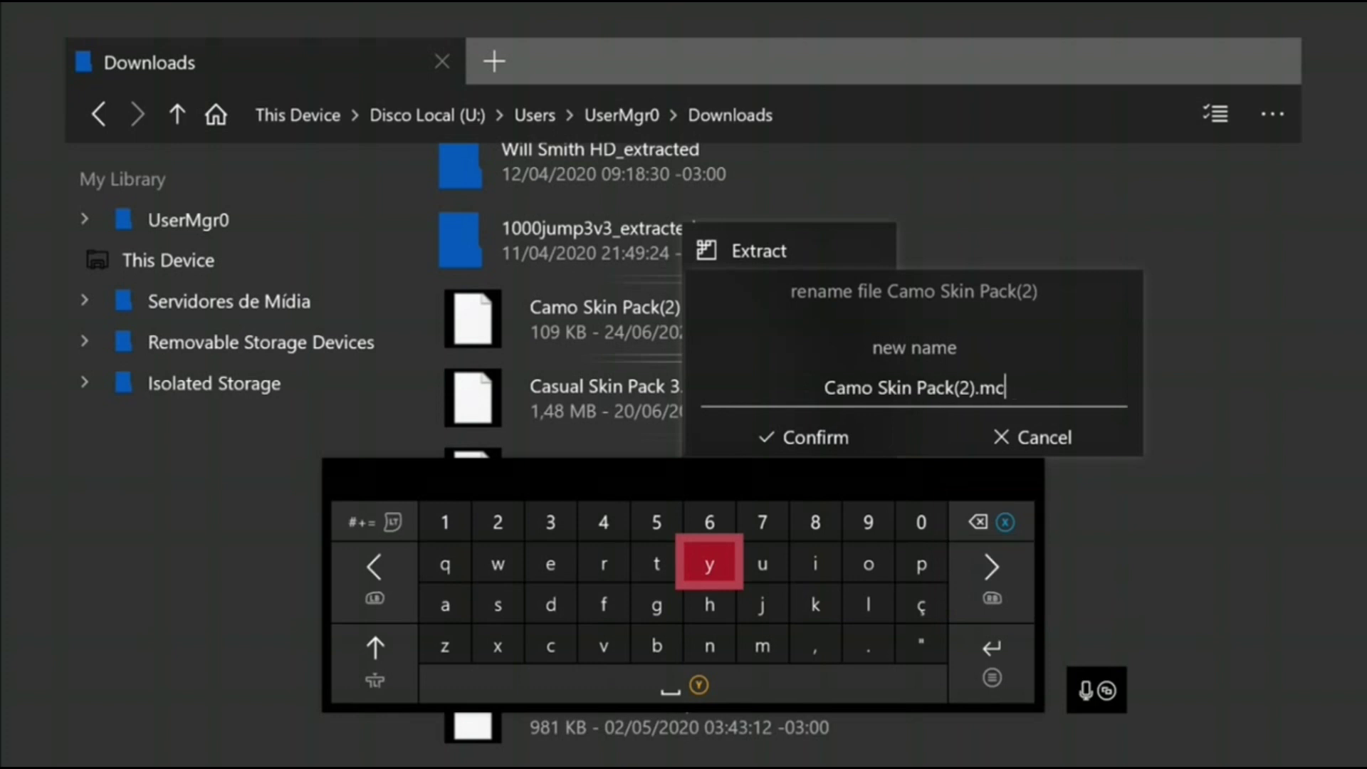
pyautogui.write('.')
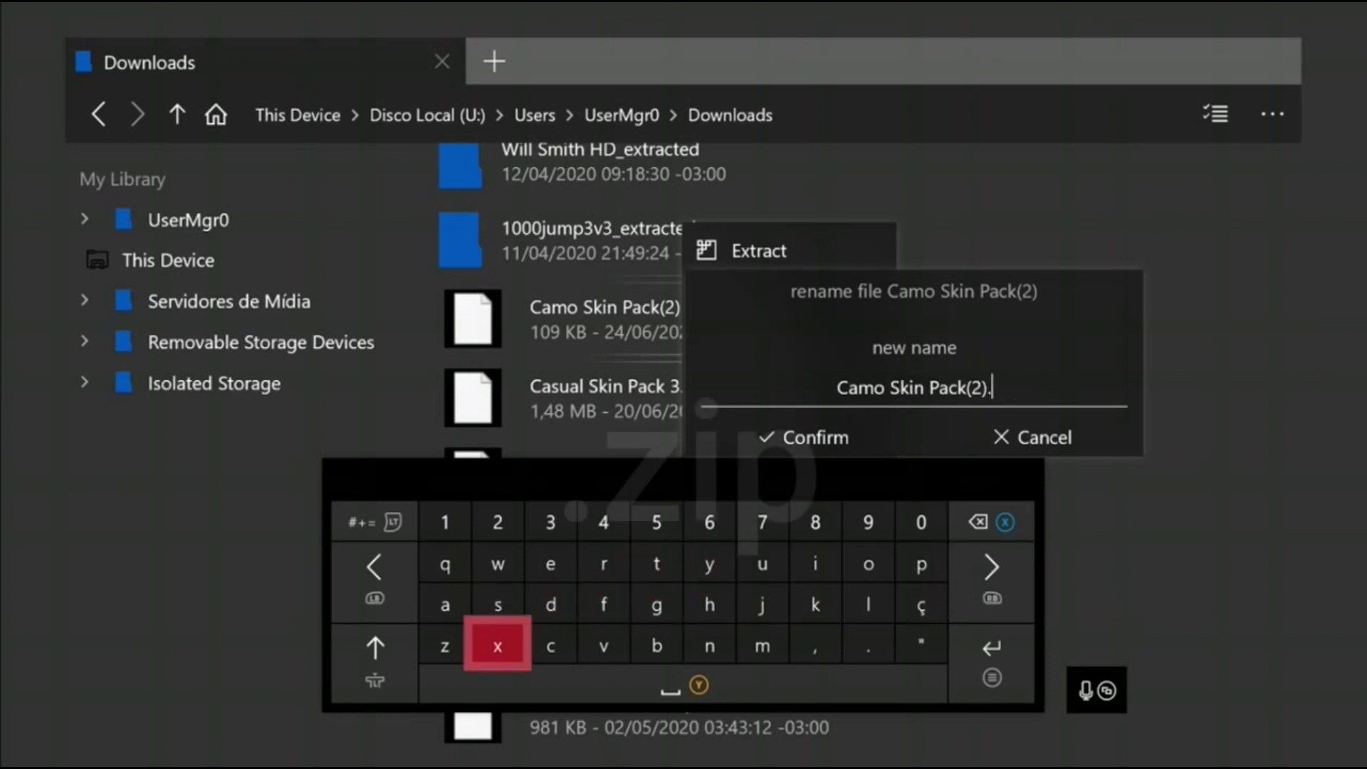
pyautogui.write('zip')
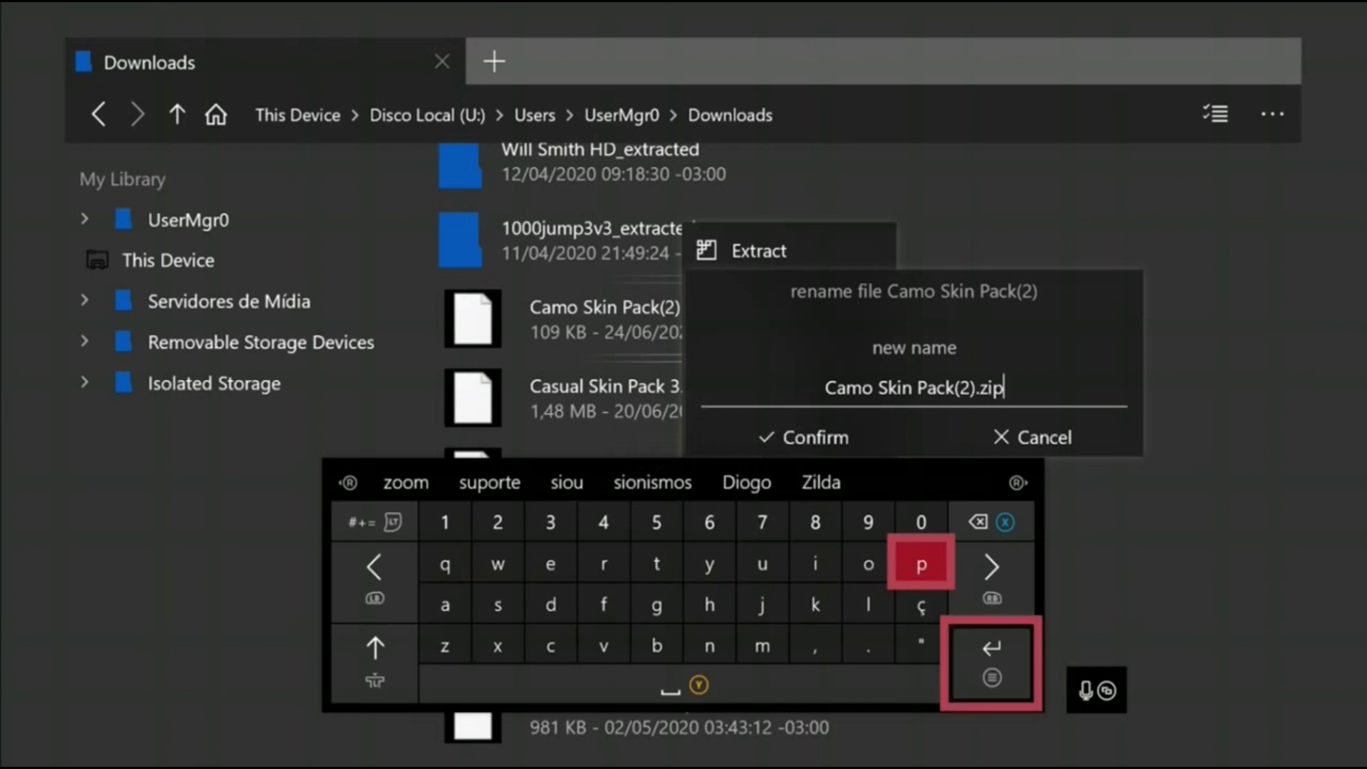
pyautogui.press('Return')
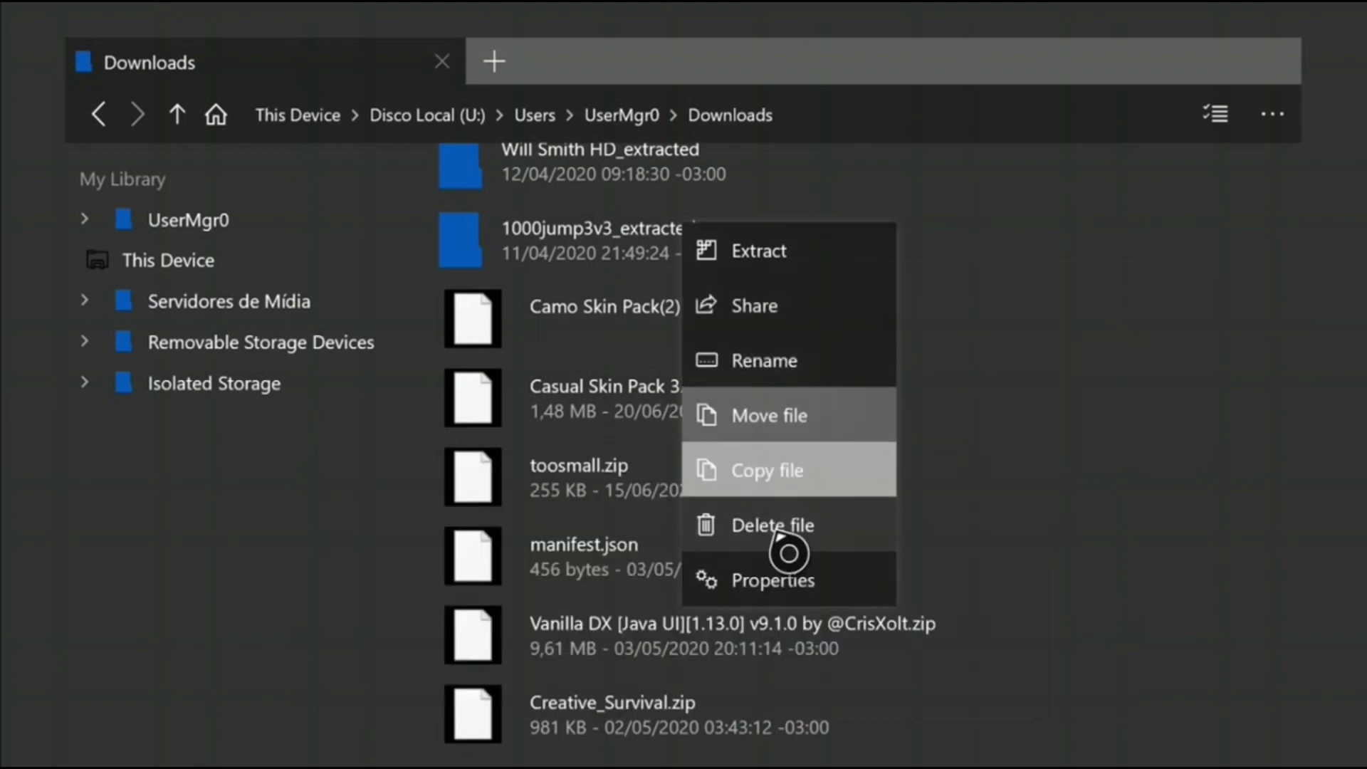
# - Extract Camo Skin Pack(2).zip and open the Camo Skin Pack folder inside Camo Skin Pack(2)_extracted
pyautogui.click(780, 271)
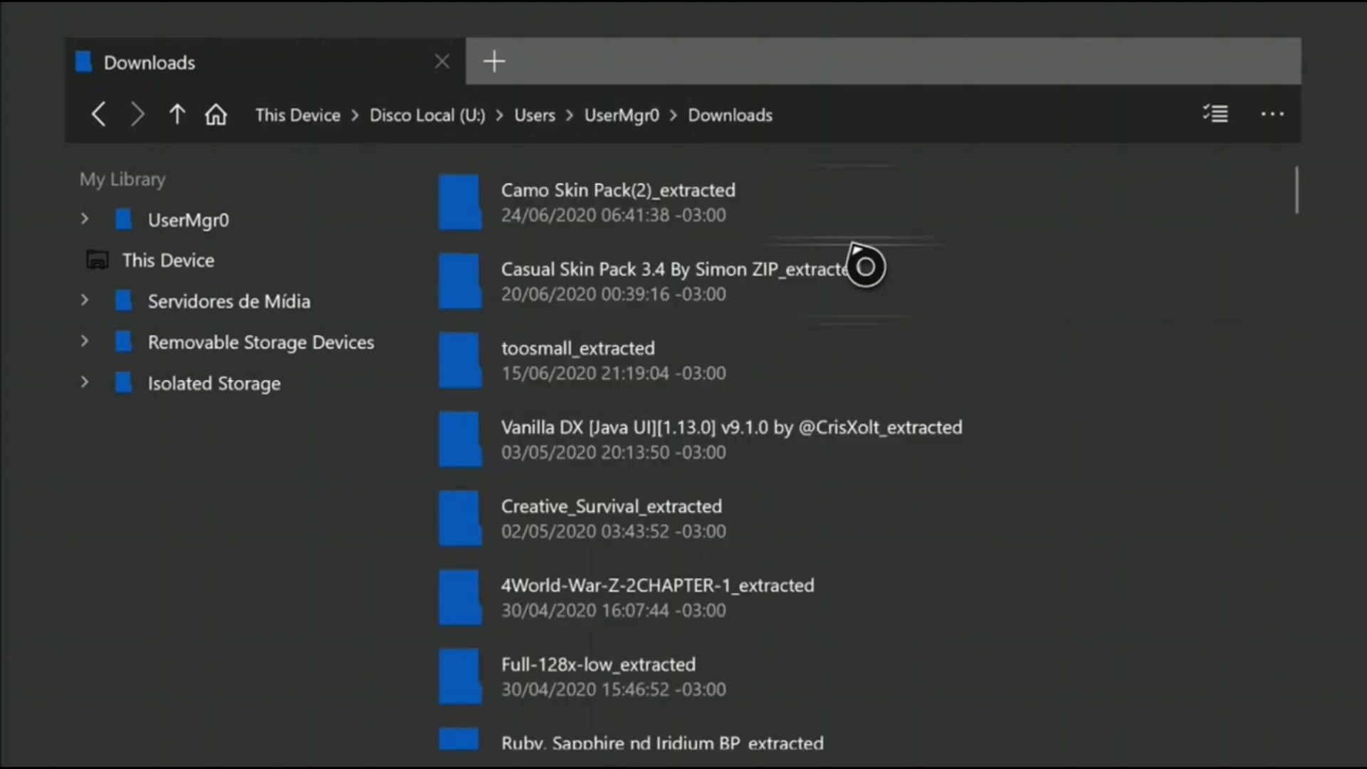
pyautogui.click(845, 223)
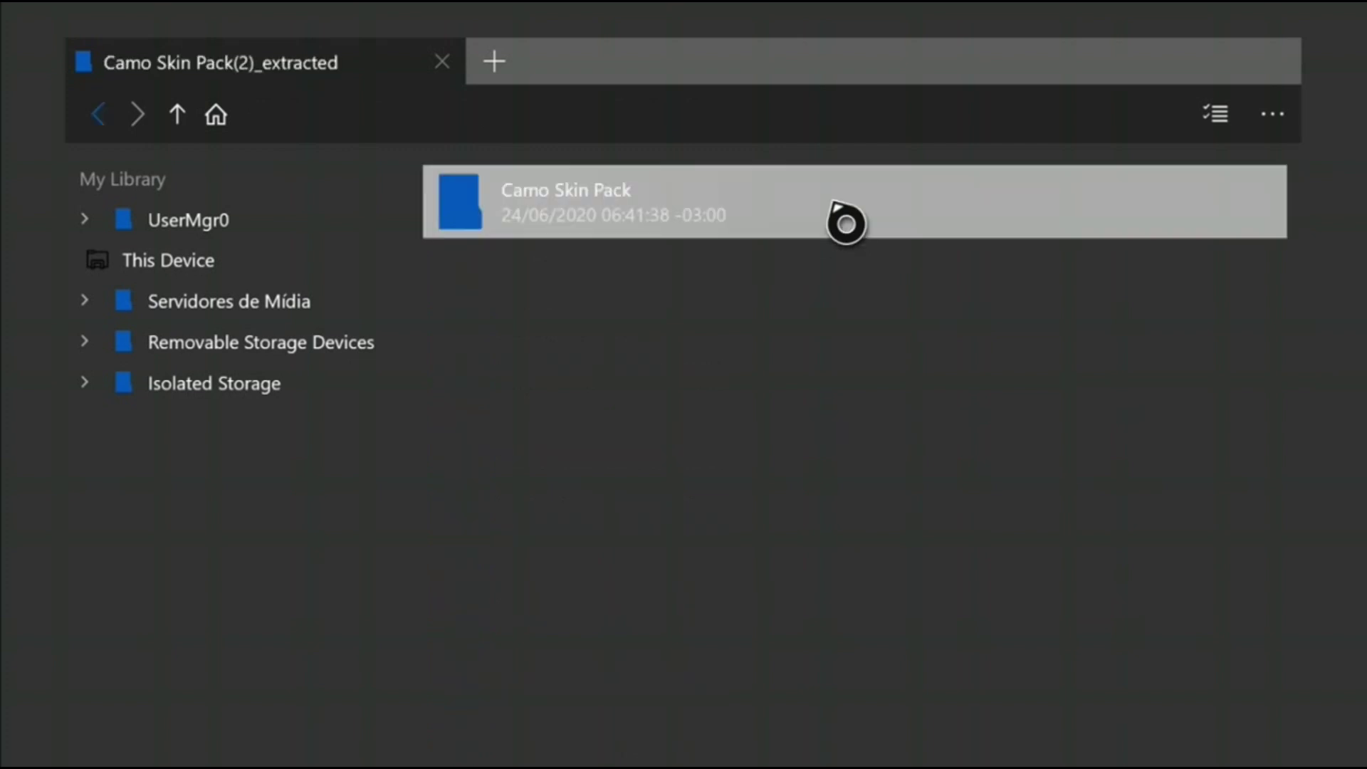
pyautogui.click(716, 213)
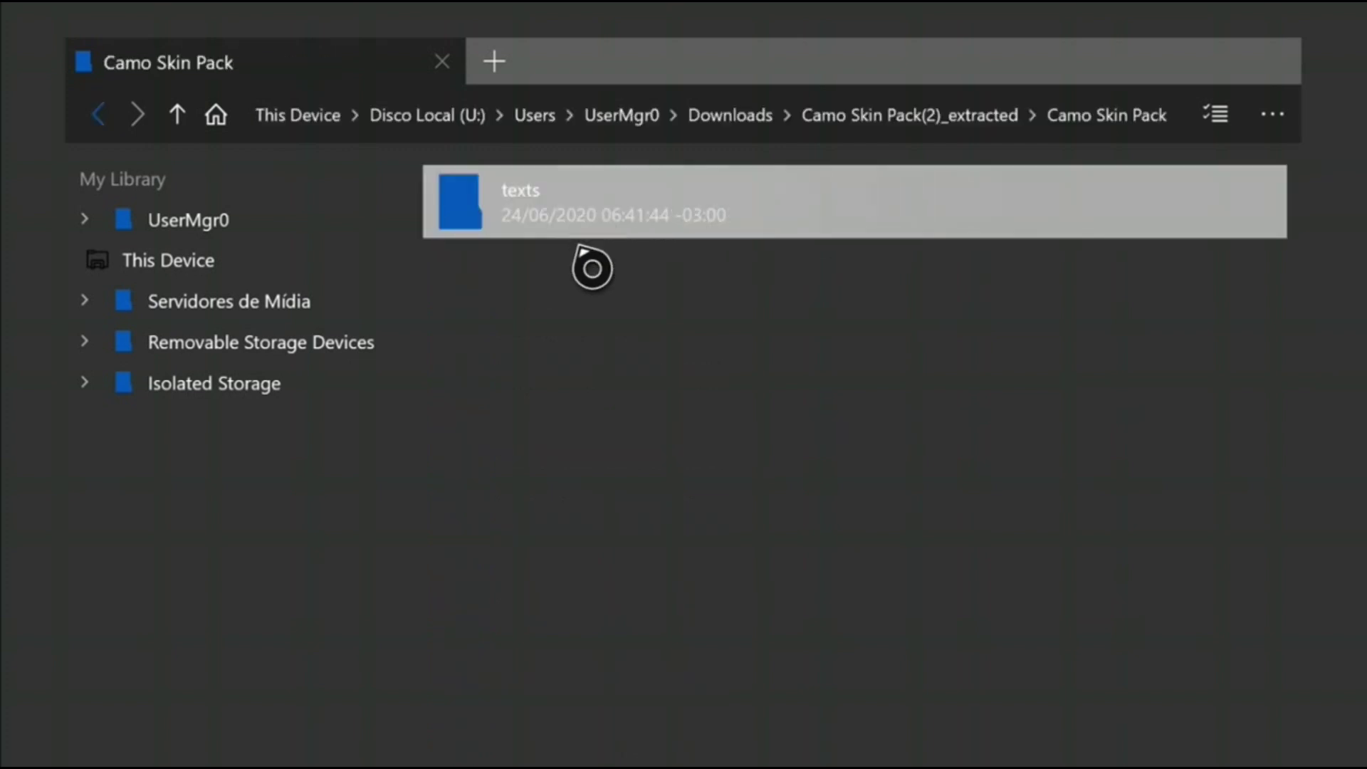
# - Return to Camo Skin Pack(2)_extracted and copy the Camo Skin Pack folder
pyautogui.press('Escape')
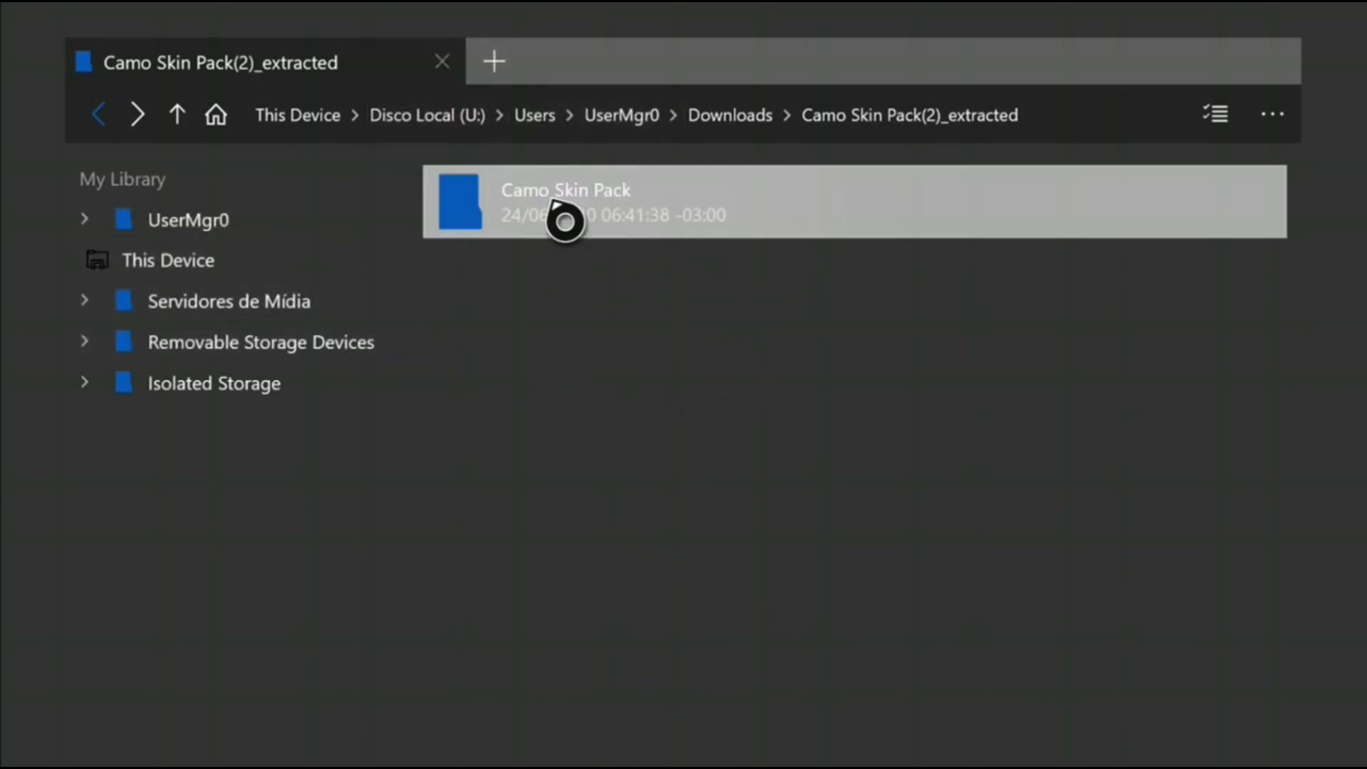
pyautogui.rightClick(565, 222)
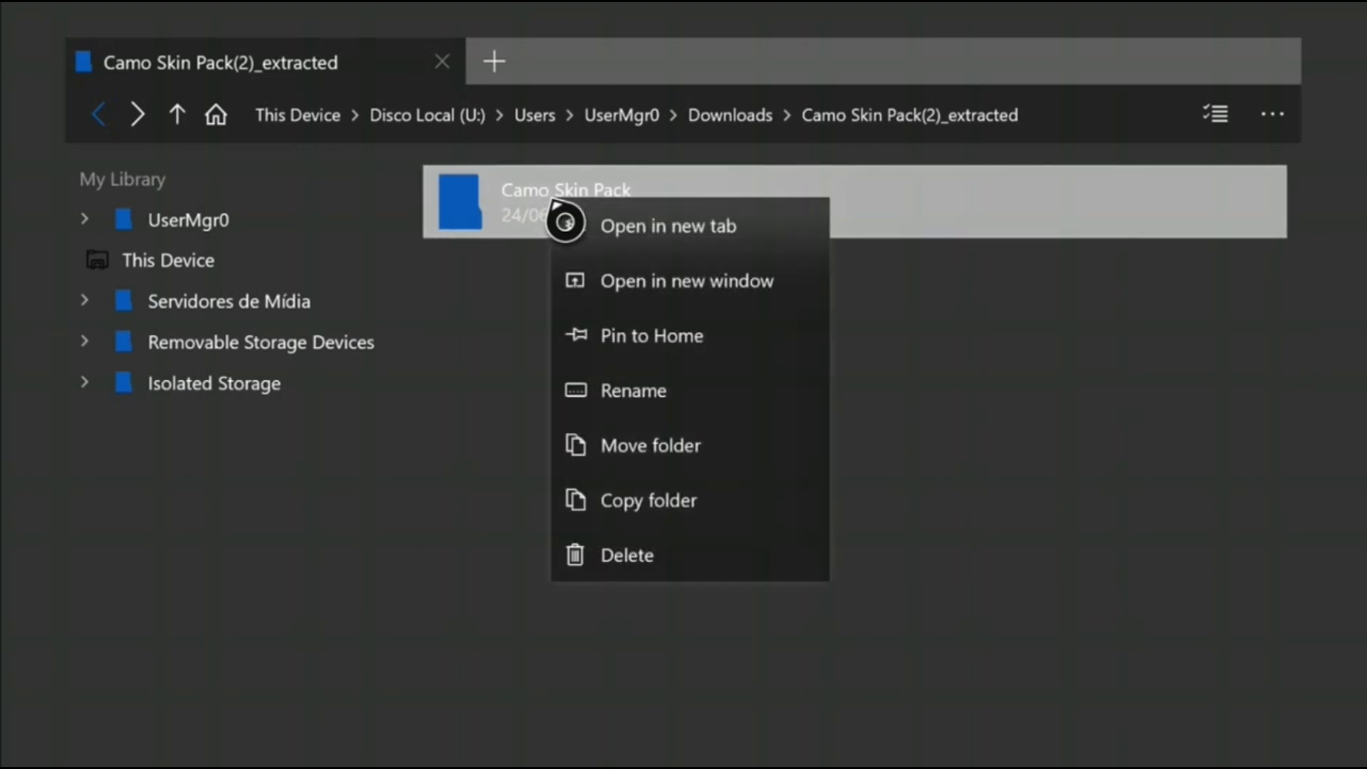
pyautogui.click(626, 503)
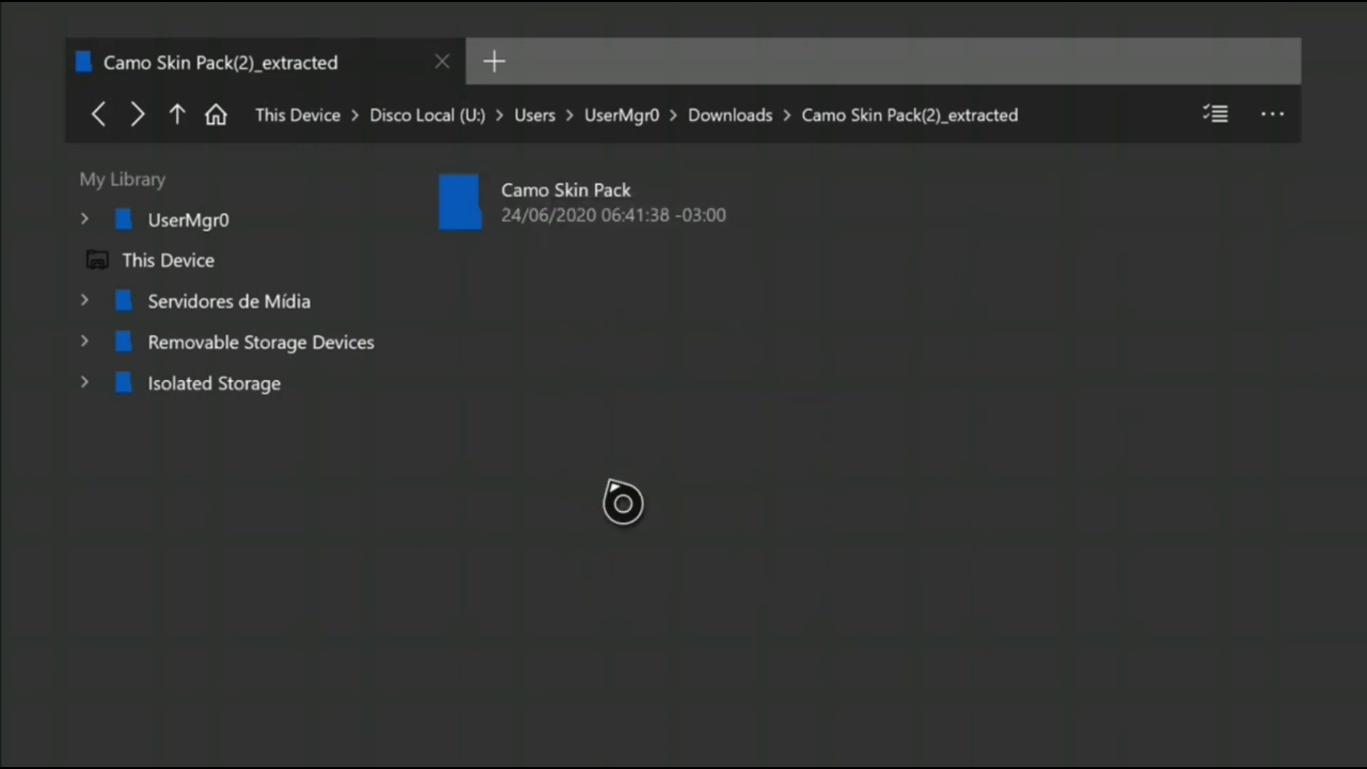
# - Open the Microsoft.MinecraftUWPConsole_8wekyb3d8bbwe folder in the Packages folder of Isolated Storage
pyautogui.click(349, 396)
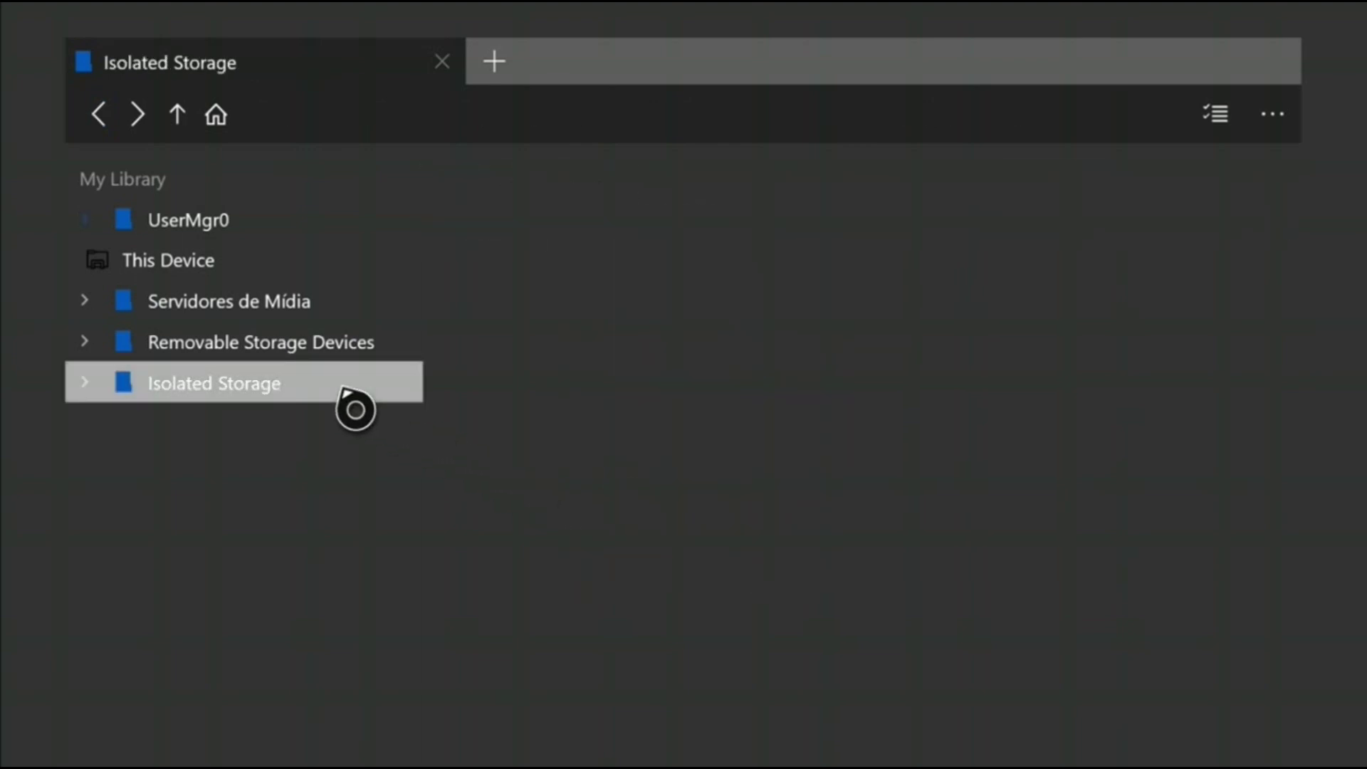
pyautogui.click(470, 118)
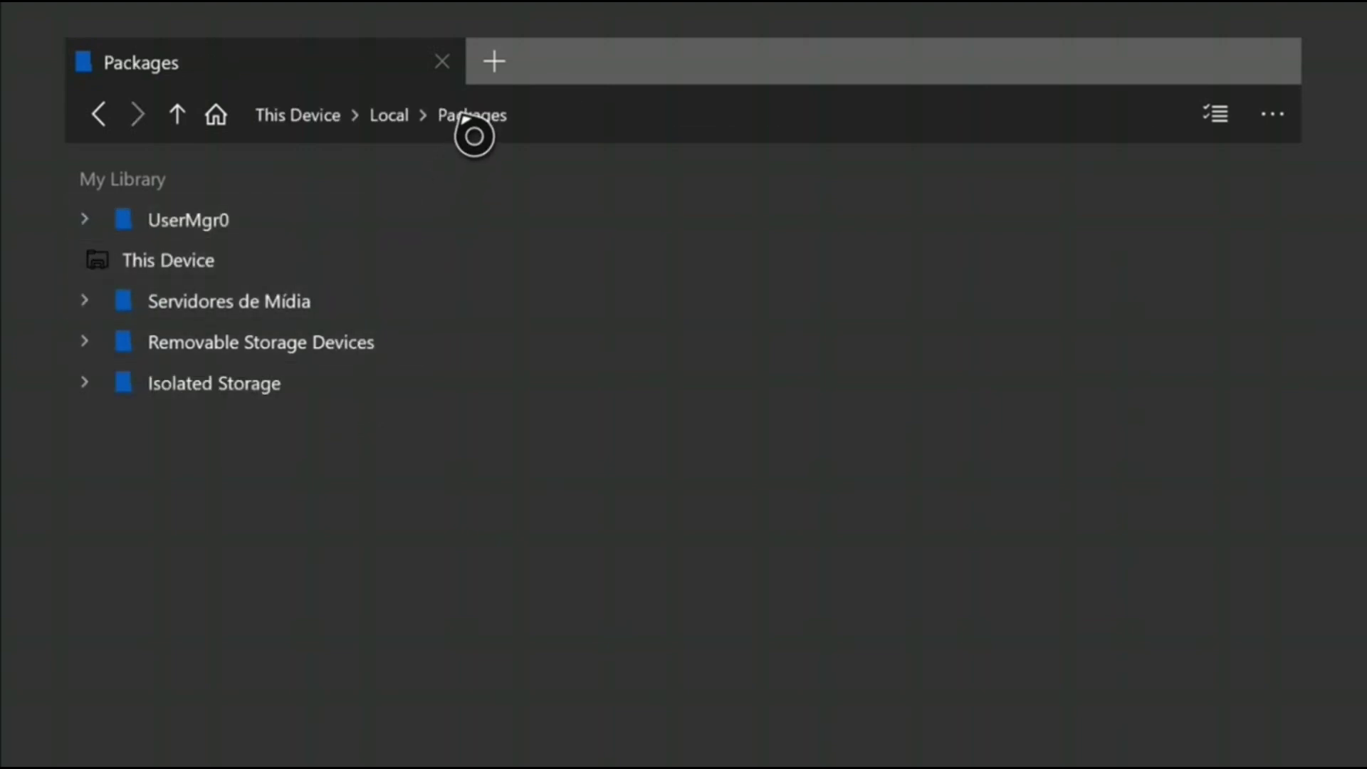
pyautogui.scroll(-10, 591, 378)
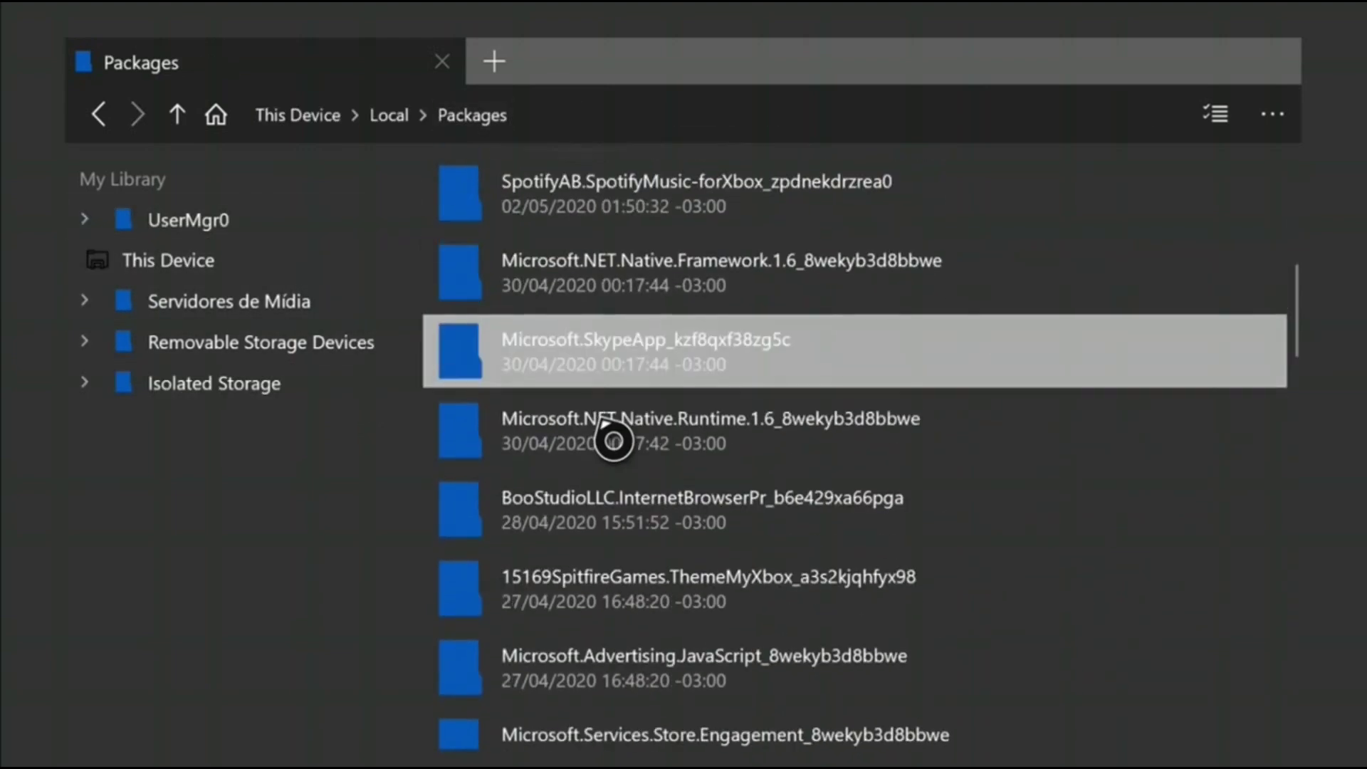
pyautogui.scroll(-7, 621, 454)
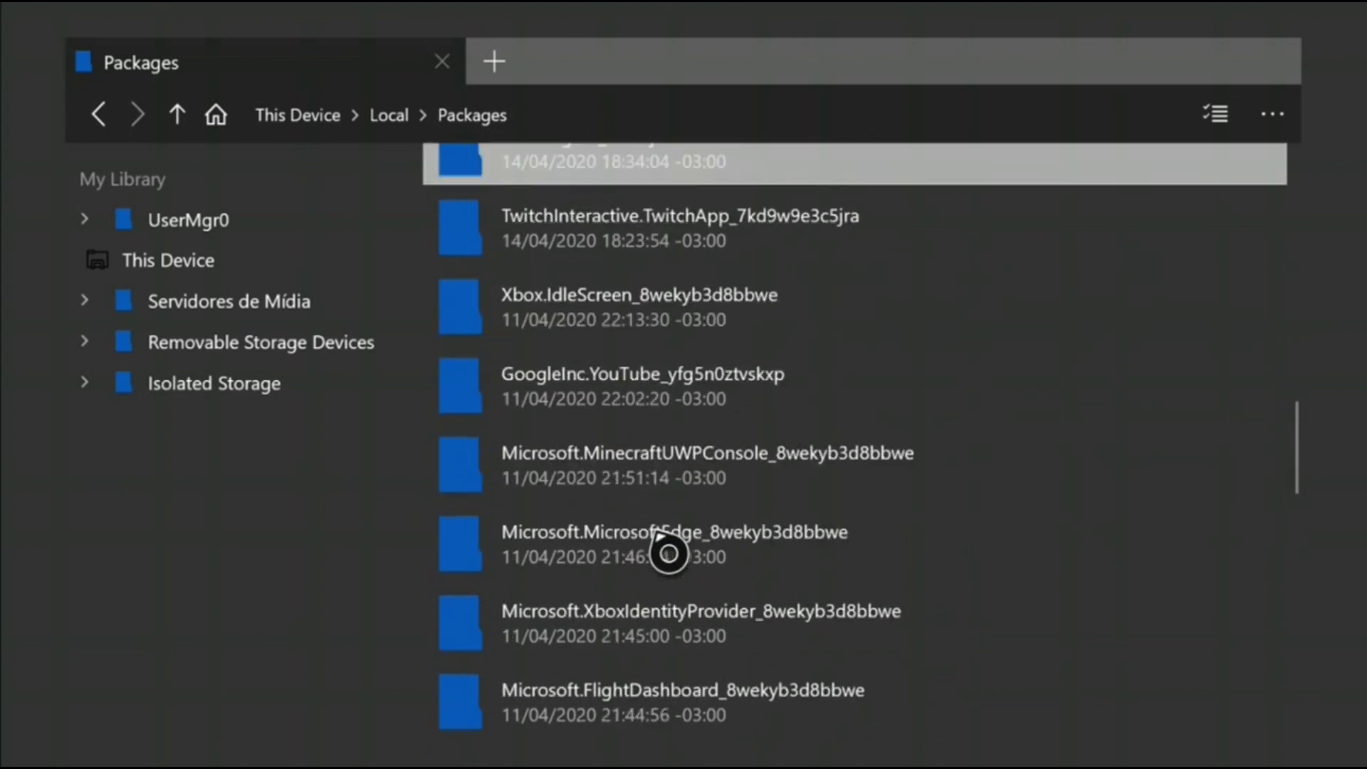
pyautogui.click(665, 459)
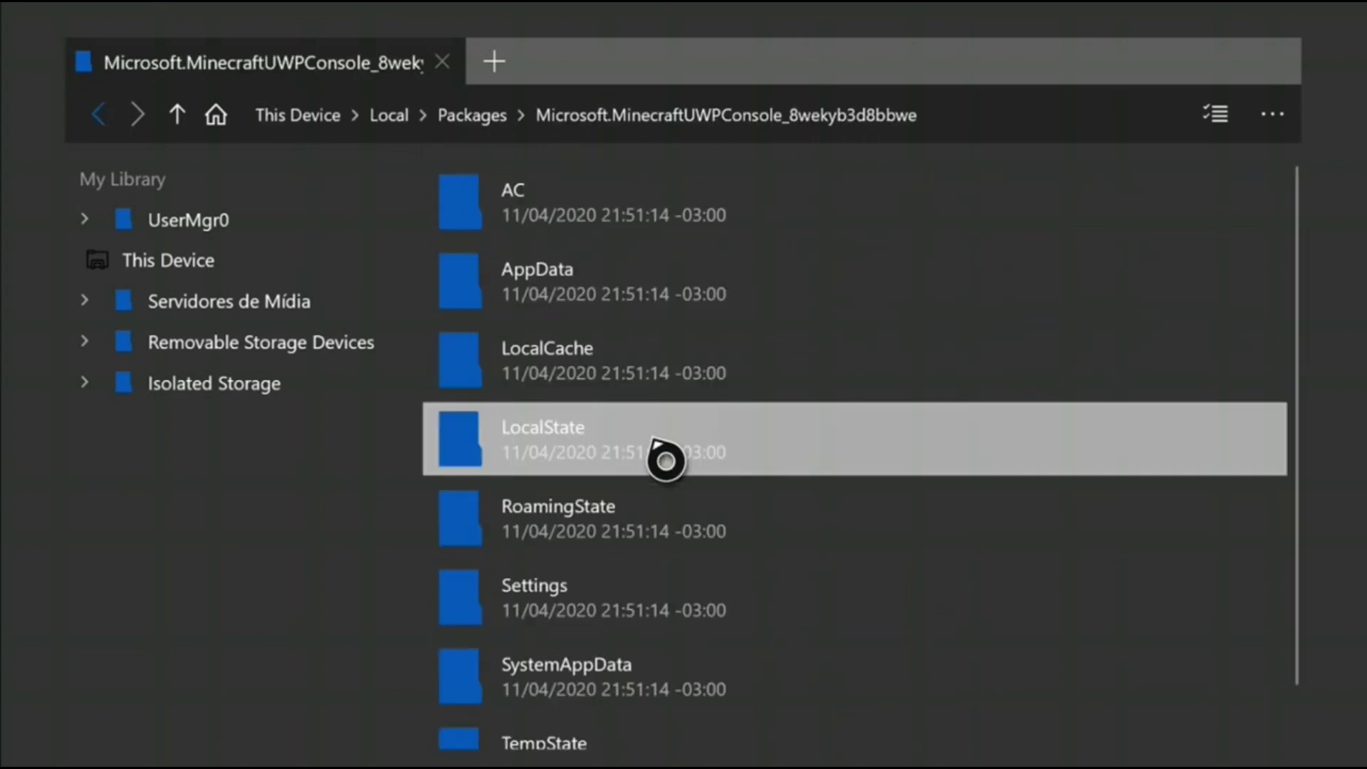
# - Paste the copied Camo Skin Pack folder into skin_packs under LocalState, games, com.mojang
pyautogui.click(643, 457)
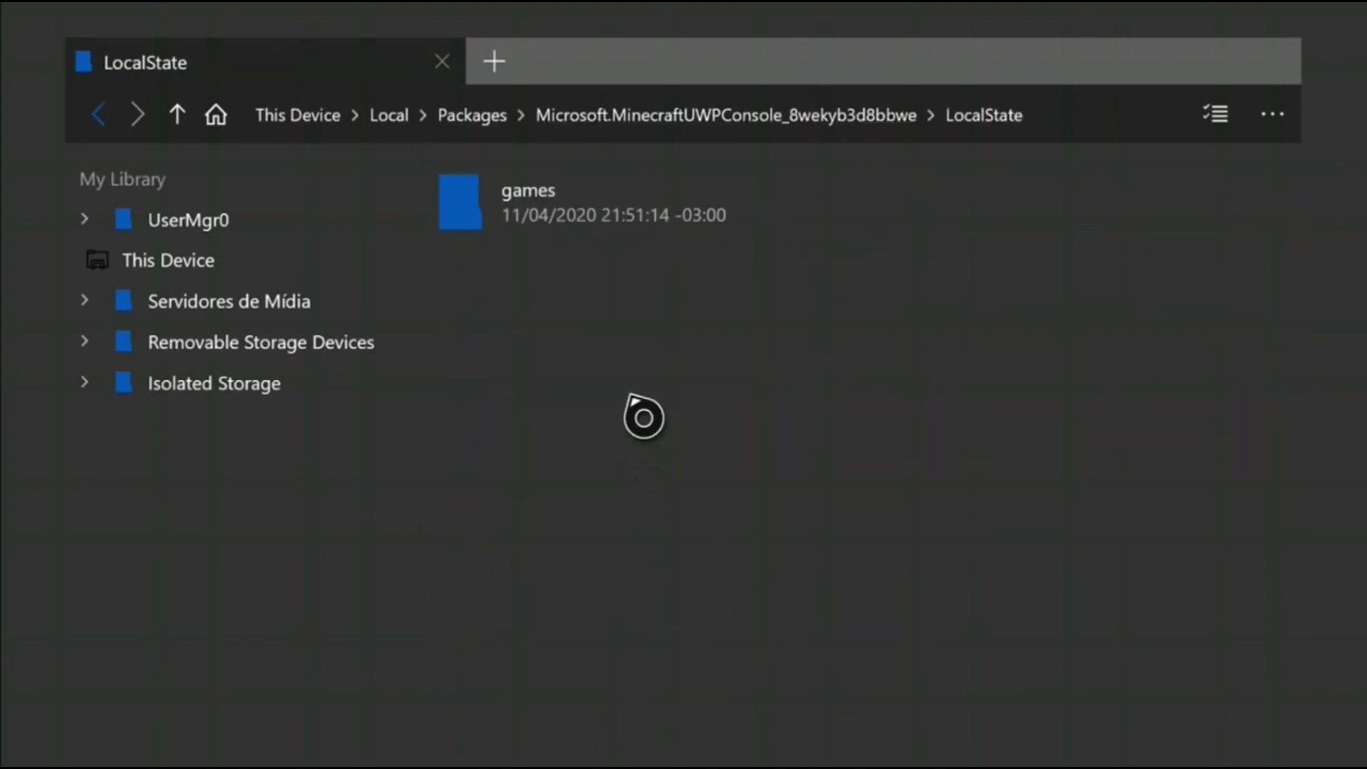
pyautogui.click(640, 238)
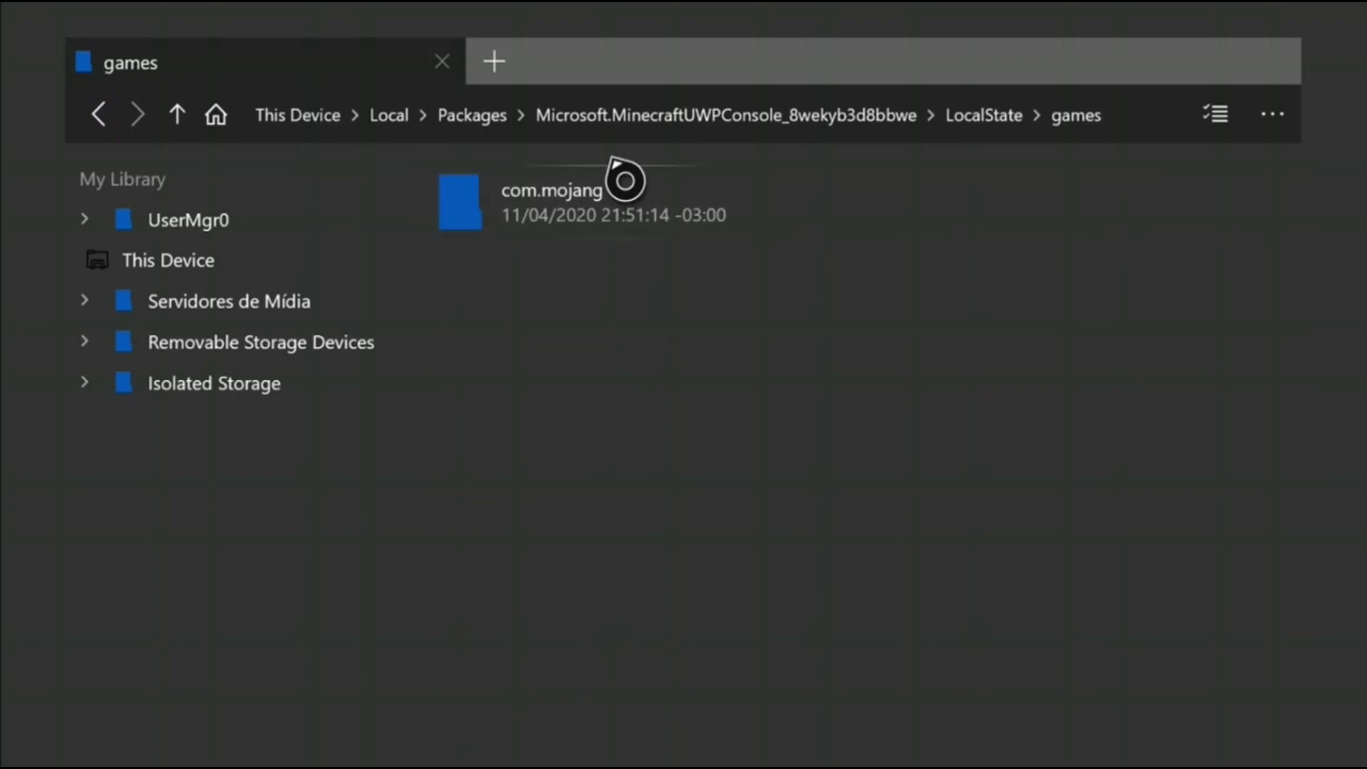
pyautogui.click(543, 190)
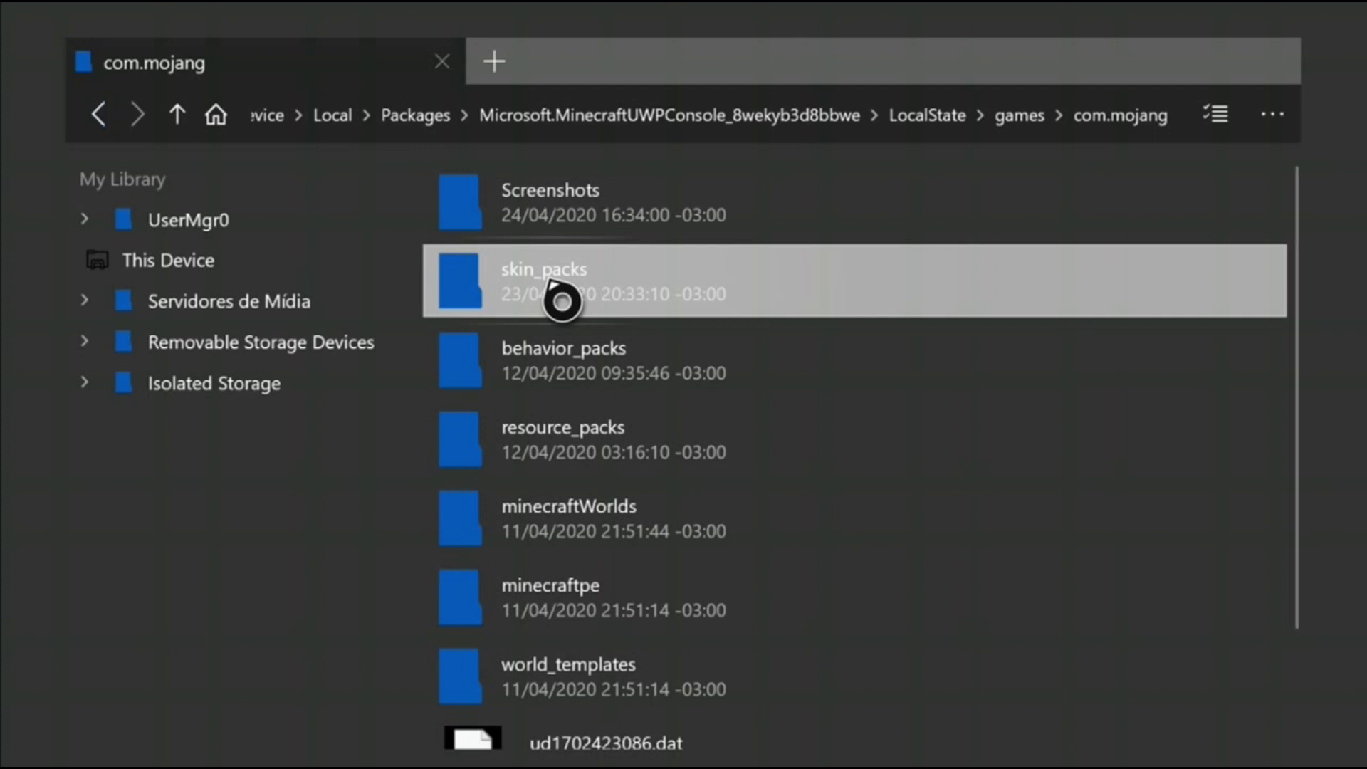
pyautogui.click(561, 301)
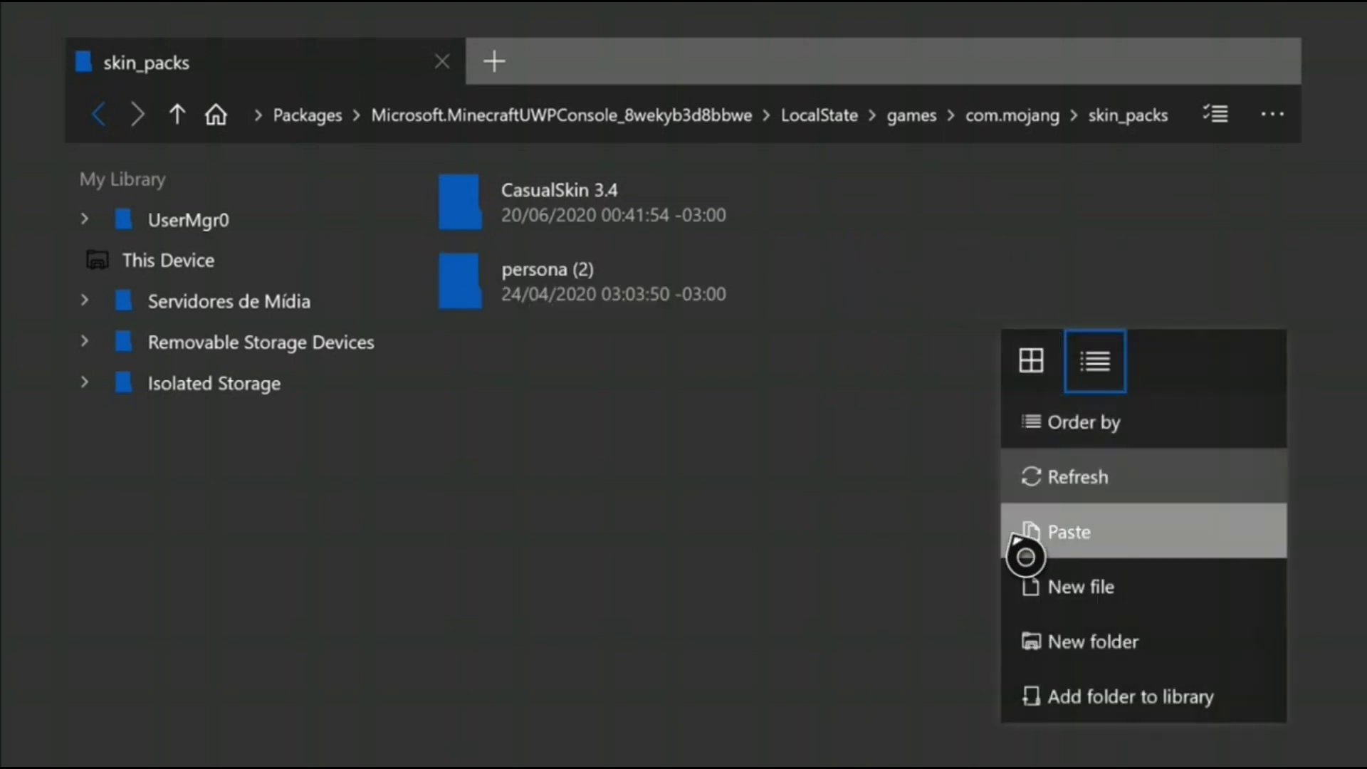
pyautogui.click(1025, 551)
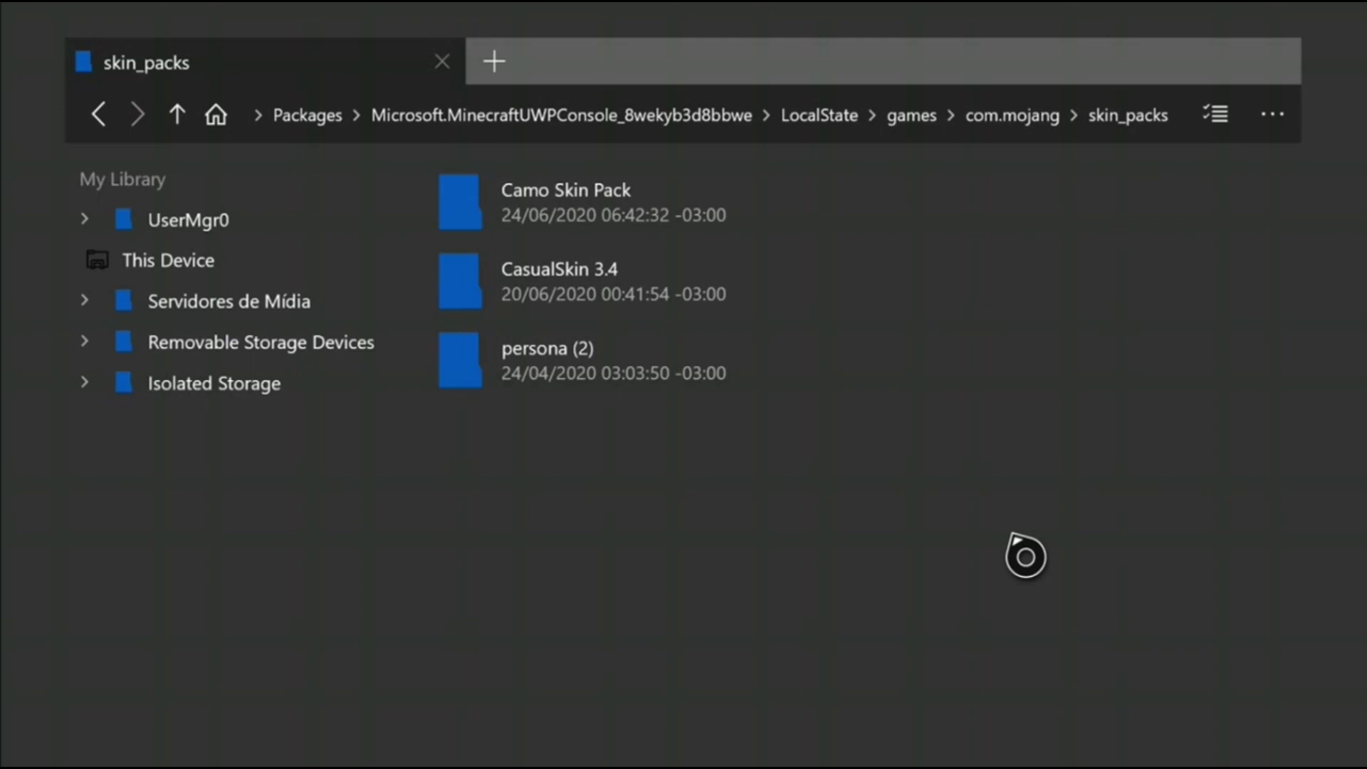
# - Switch from the file explorer to Minecraft and proceed from its main menu
pyautogui.press('super')
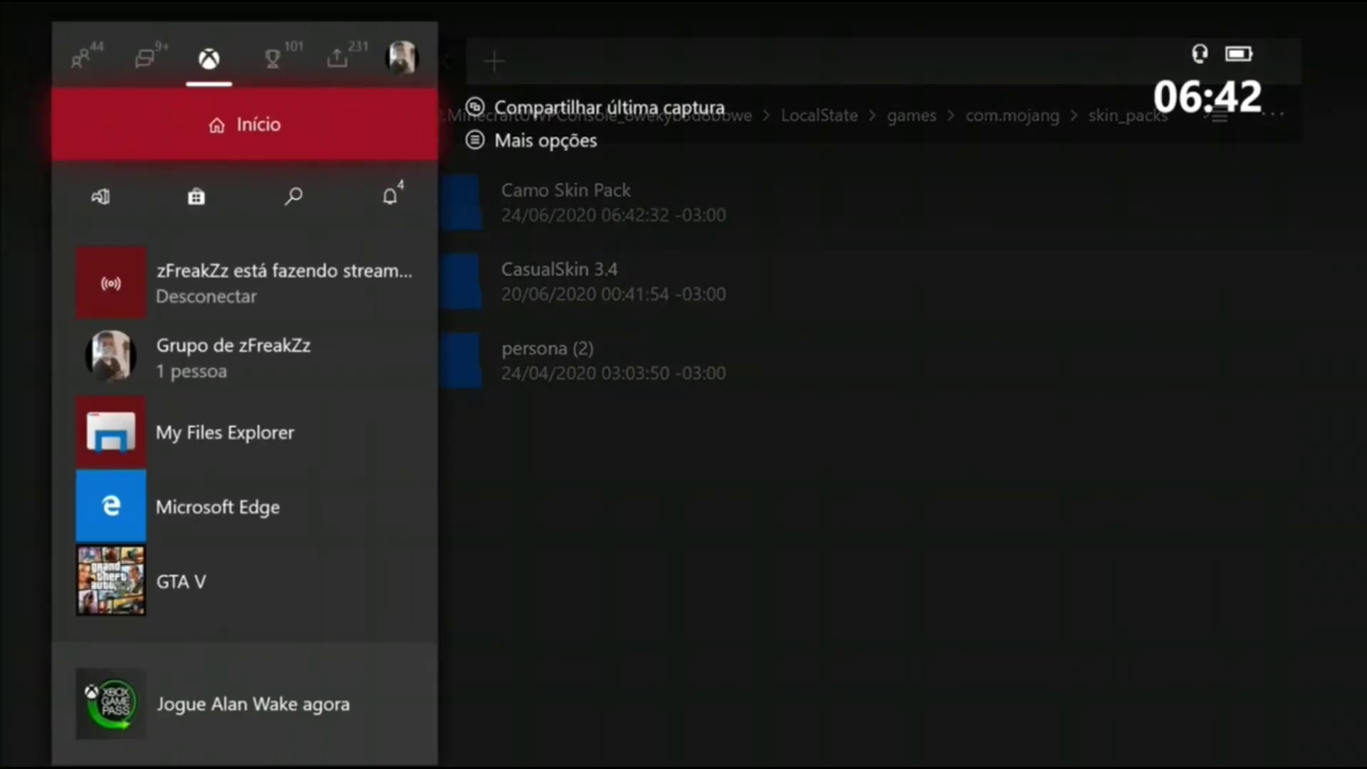
pyautogui.press('Down')
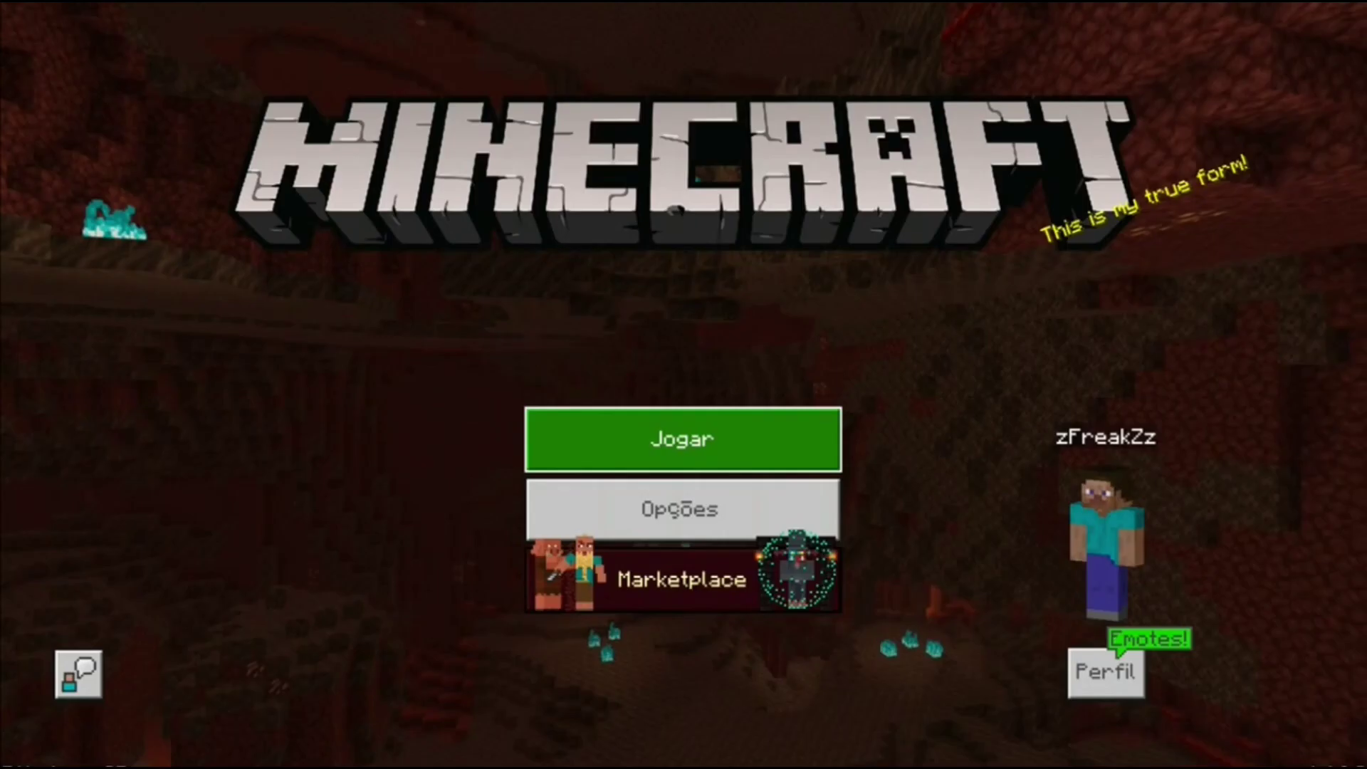
pyautogui.press('F1')
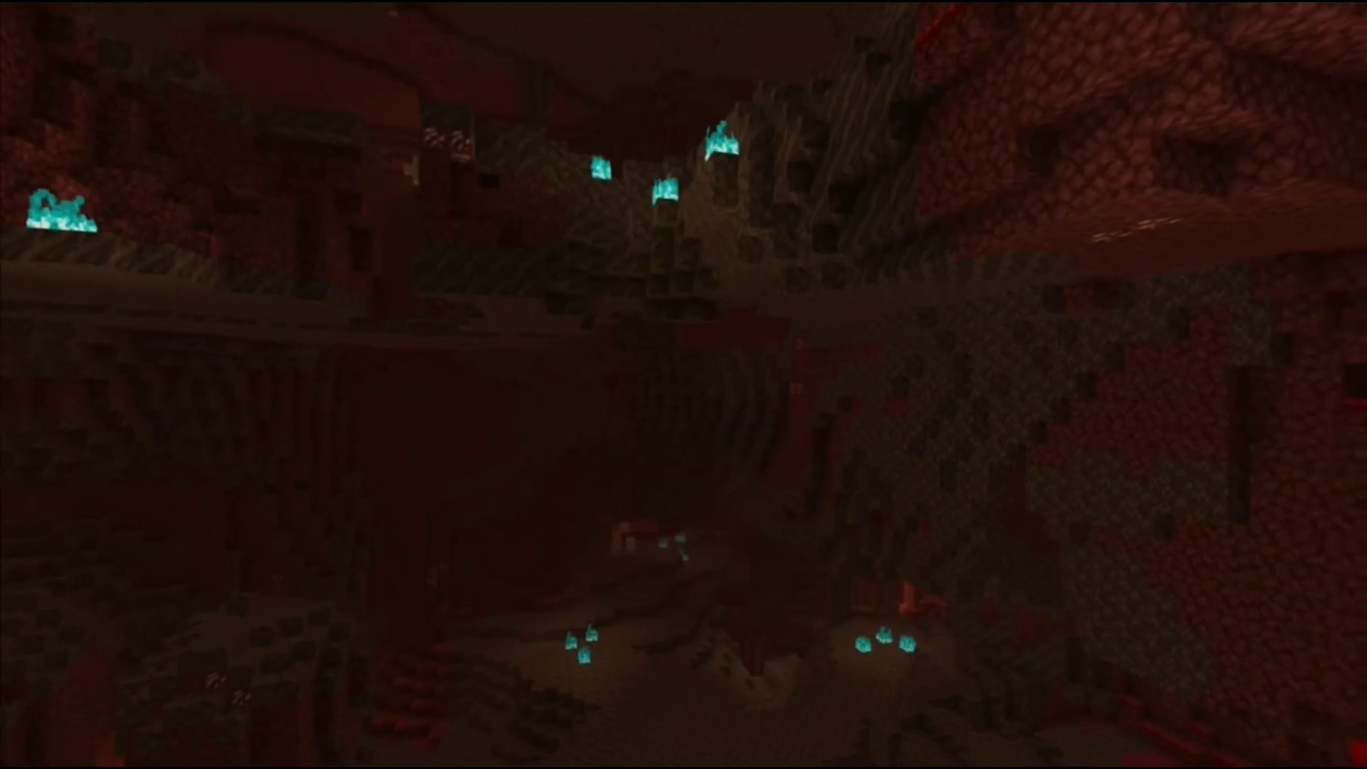